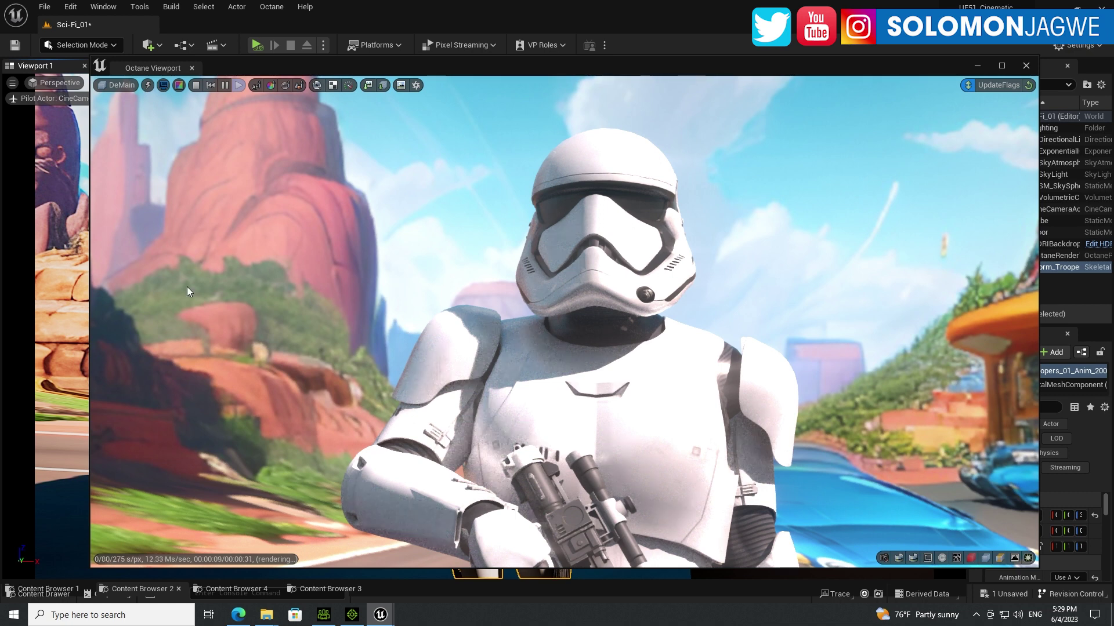
Toggle realtime rendering in the Octane viewport and view the stormtrooper from several camera angles to compare the render.
drag(472, 69, 488, 105)
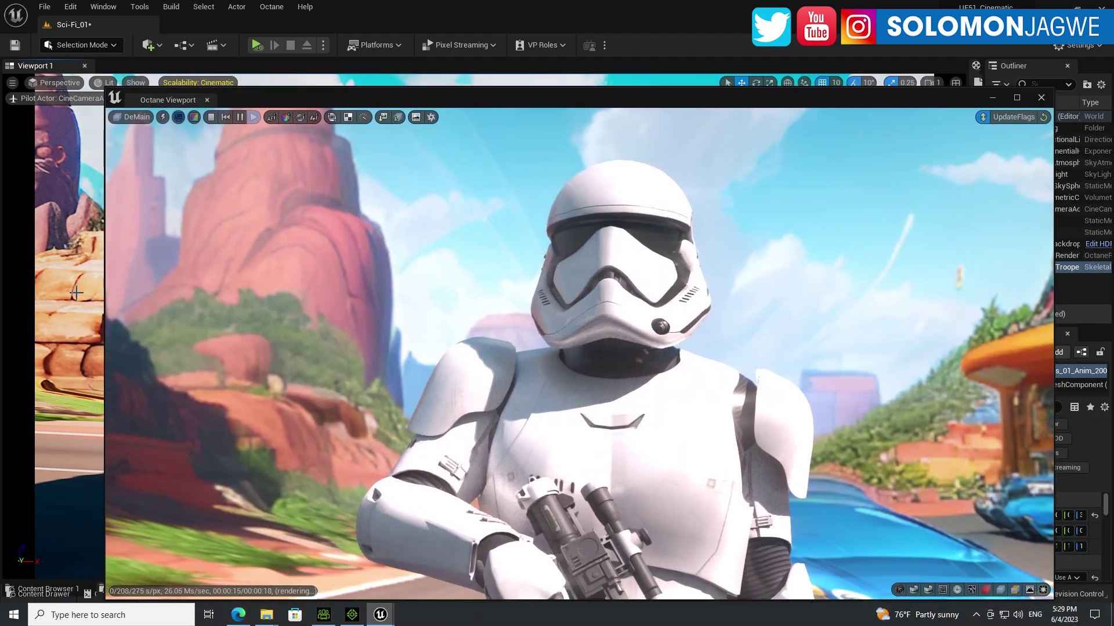
alt+drag(77, 293, 52, 293)
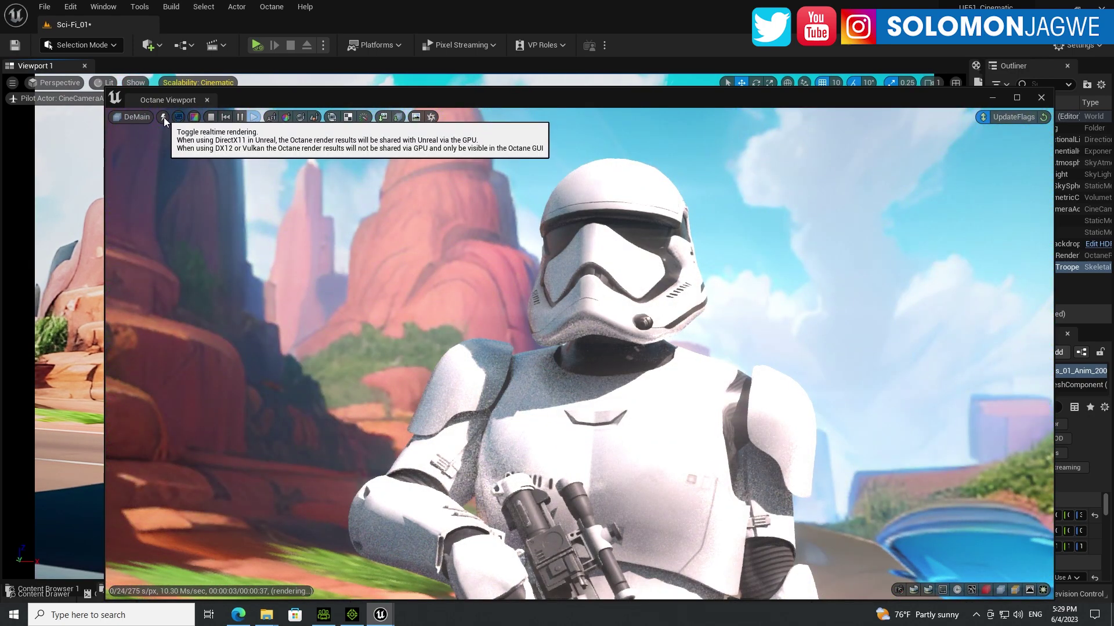
click(164, 119)
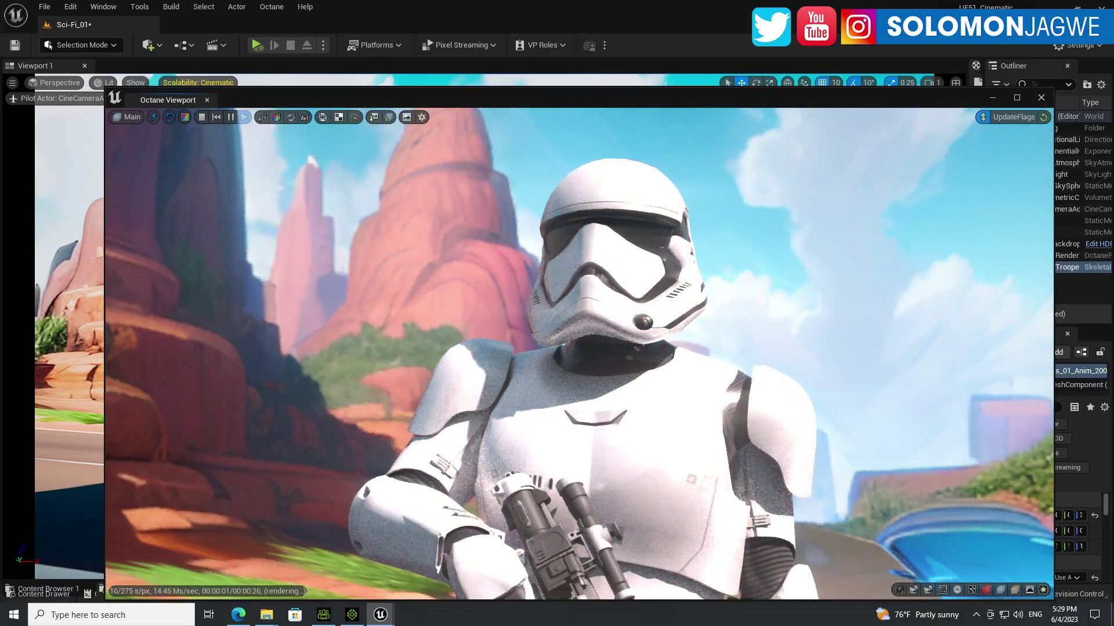
mouse_move(68, 290)
alt+mouse_down()
mouse_move(85, 290)
mouse_move(47, 290)
mouse_move(75, 290)
alt+mouse_up()
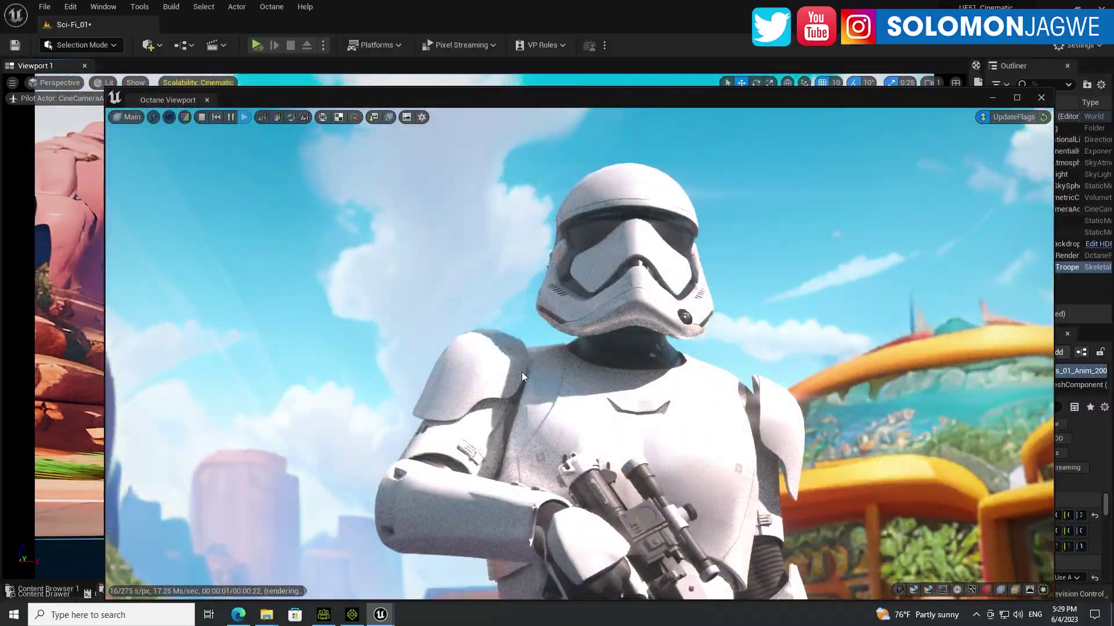
click(153, 120)
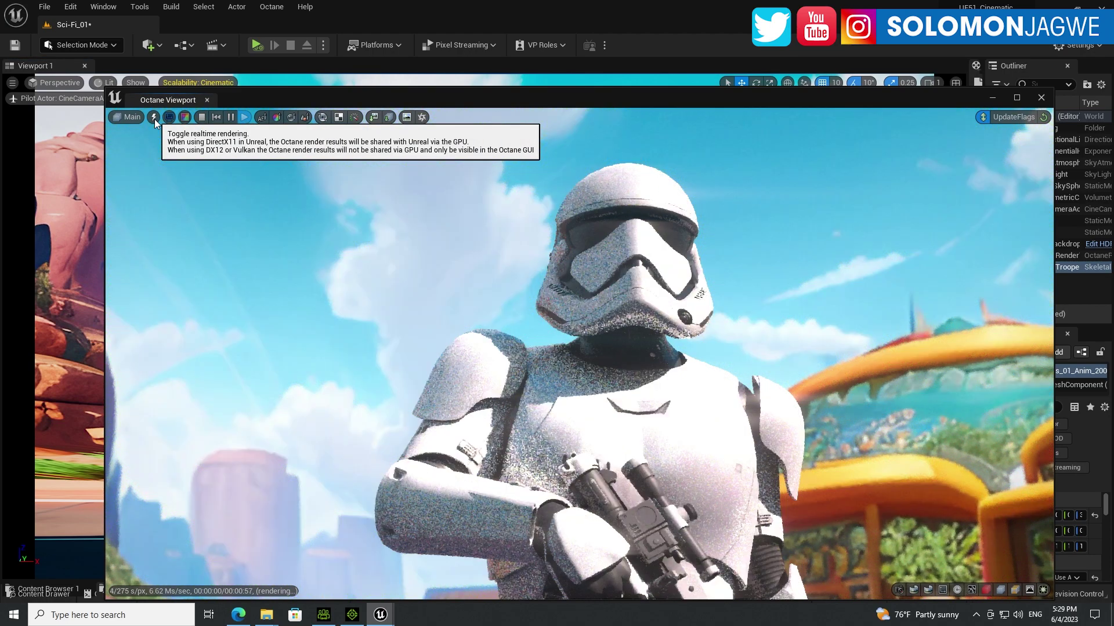
alt+drag(69, 263, 81, 232)
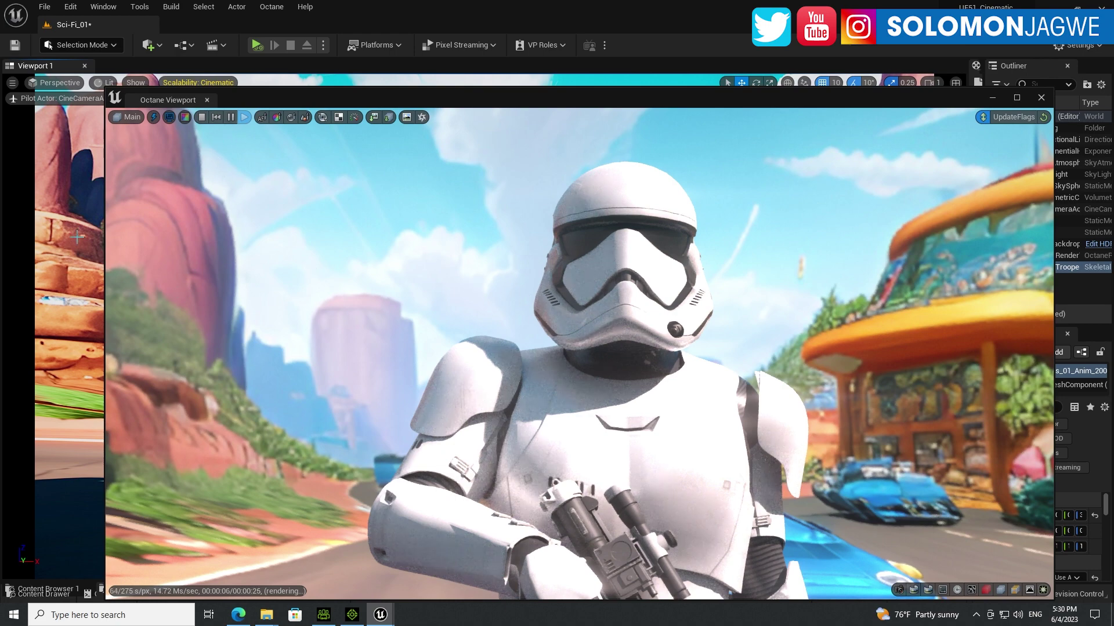
drag(410, 100, 398, 57)
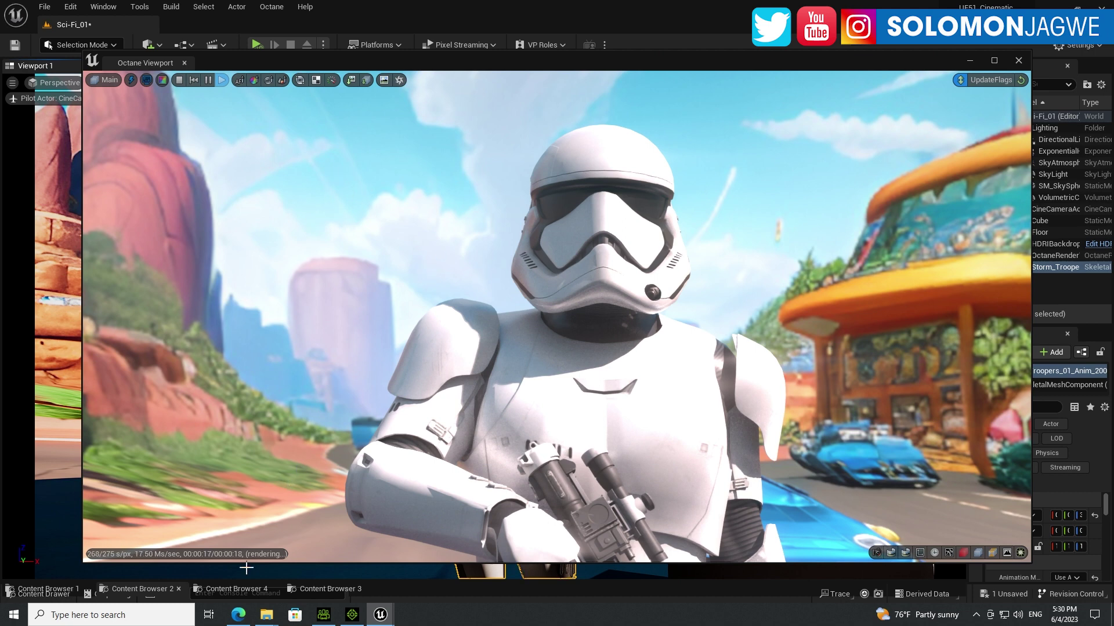
Switch to the web browser and open the Plugin Discussion/Support section of the OTOY forum from the OTOY home page.
click(242, 620)
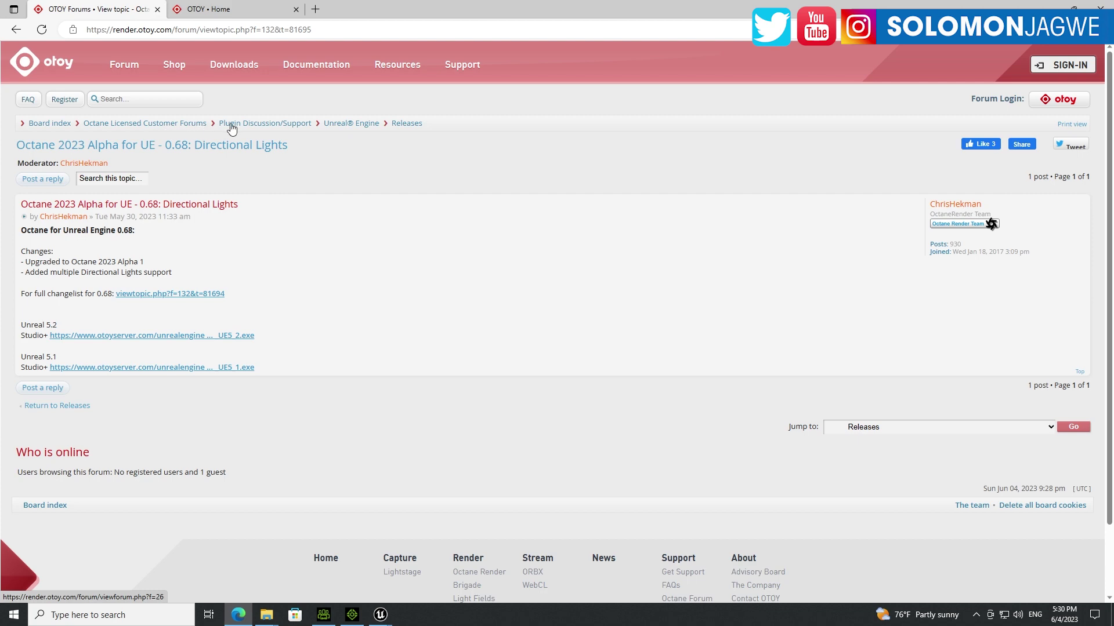
click(60, 64)
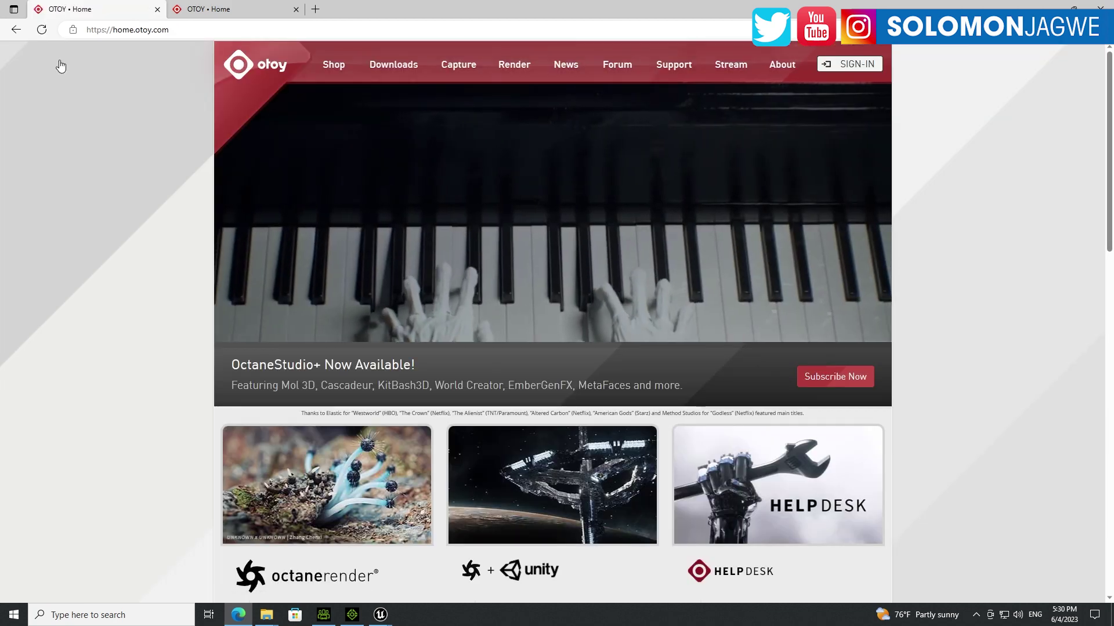
click(616, 66)
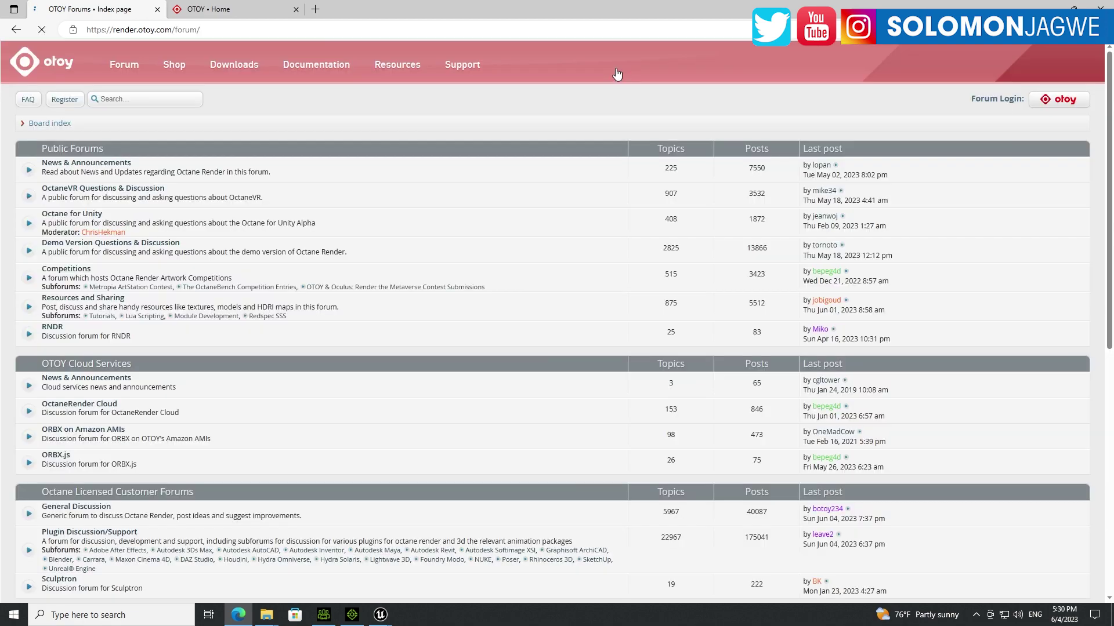
scroll(372, 218, down, 4)
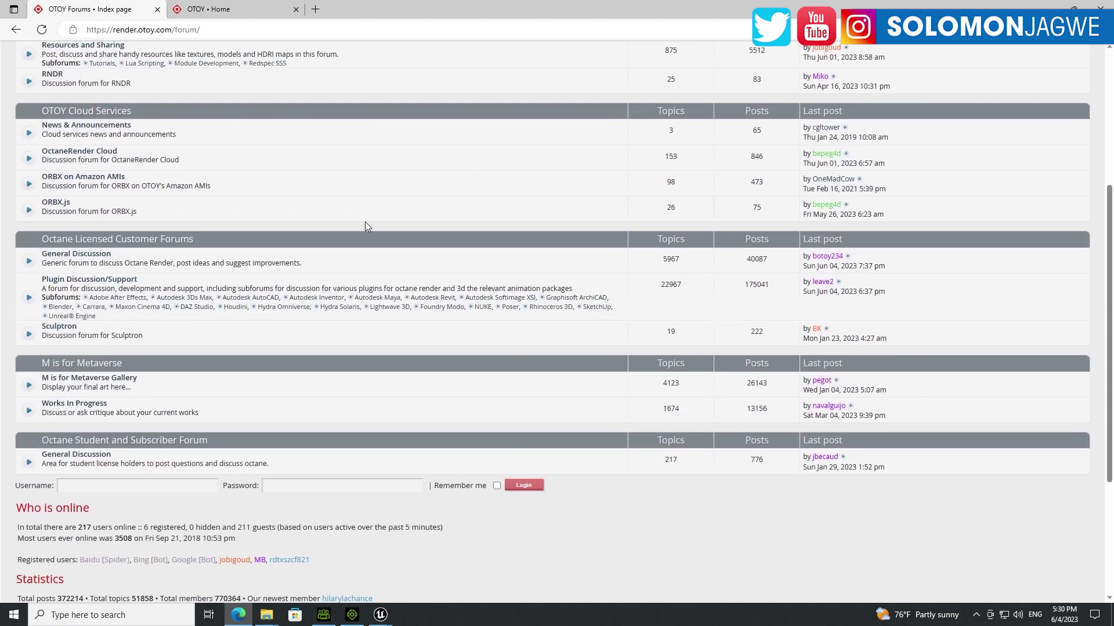
click(112, 281)
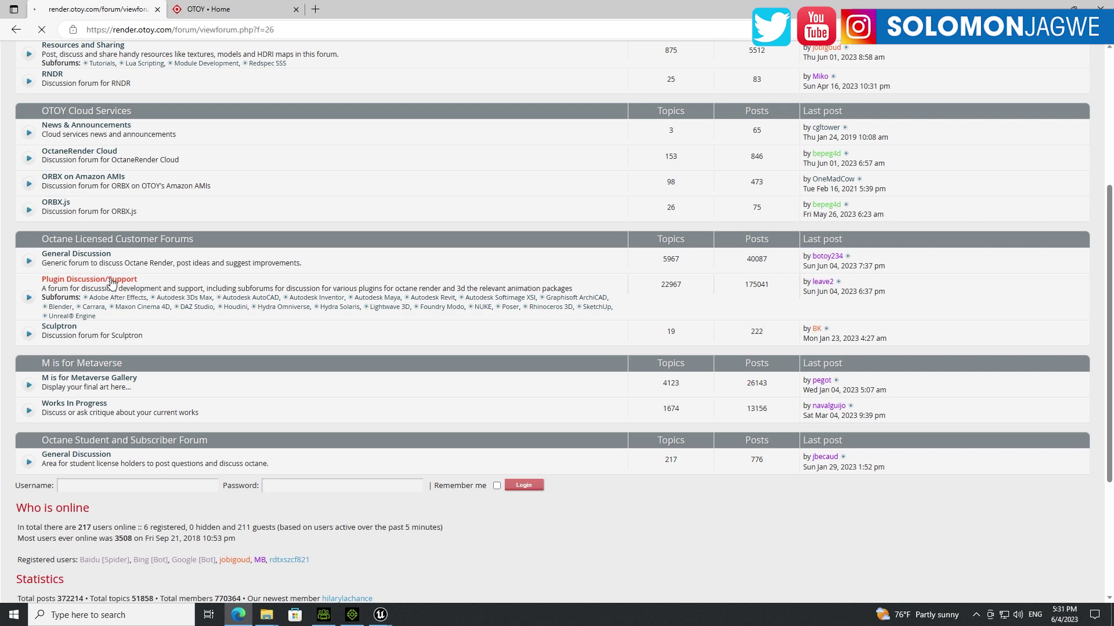
Open the "Octane 2023 Alpha for UE - 0.68: Directional Lights" topic in the Unreal Engine Releases subforum.
scroll(314, 251, down, 5)
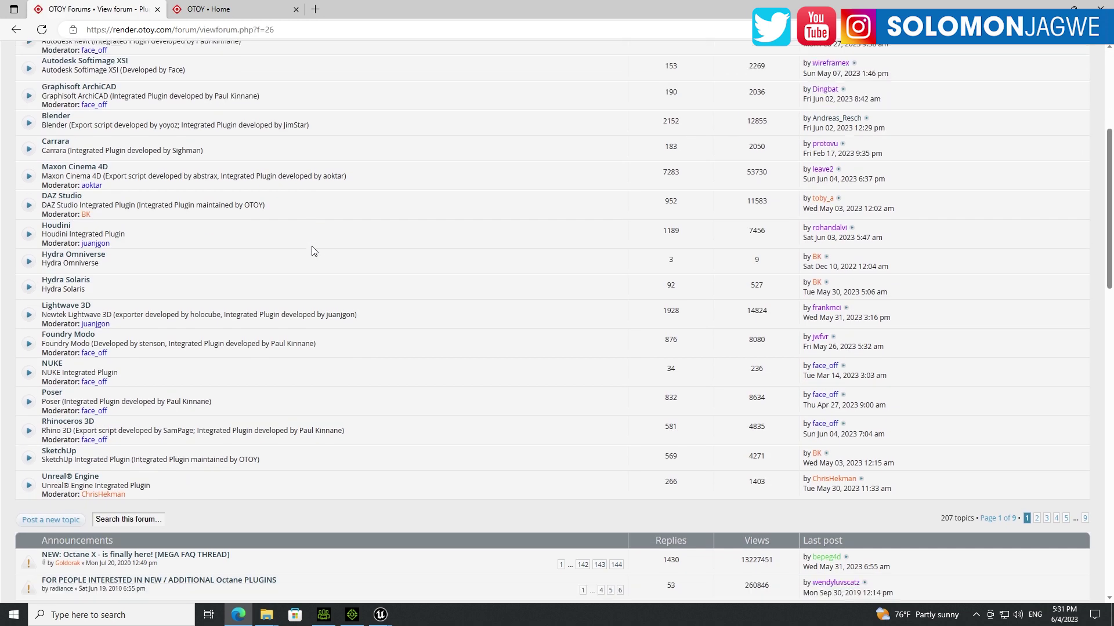
click(90, 413)
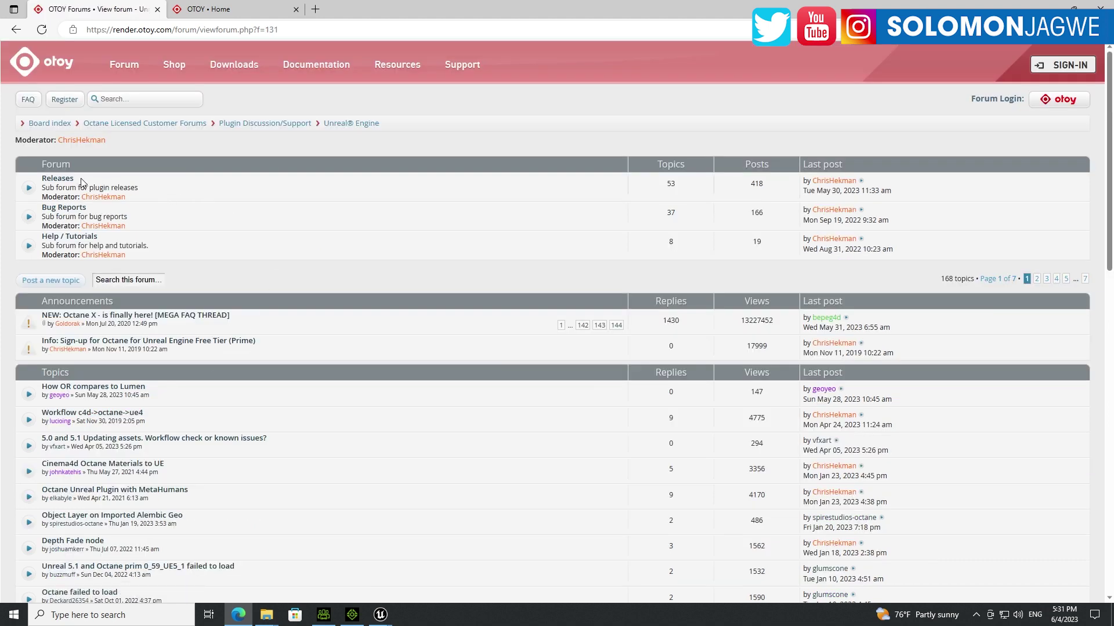
click(64, 179)
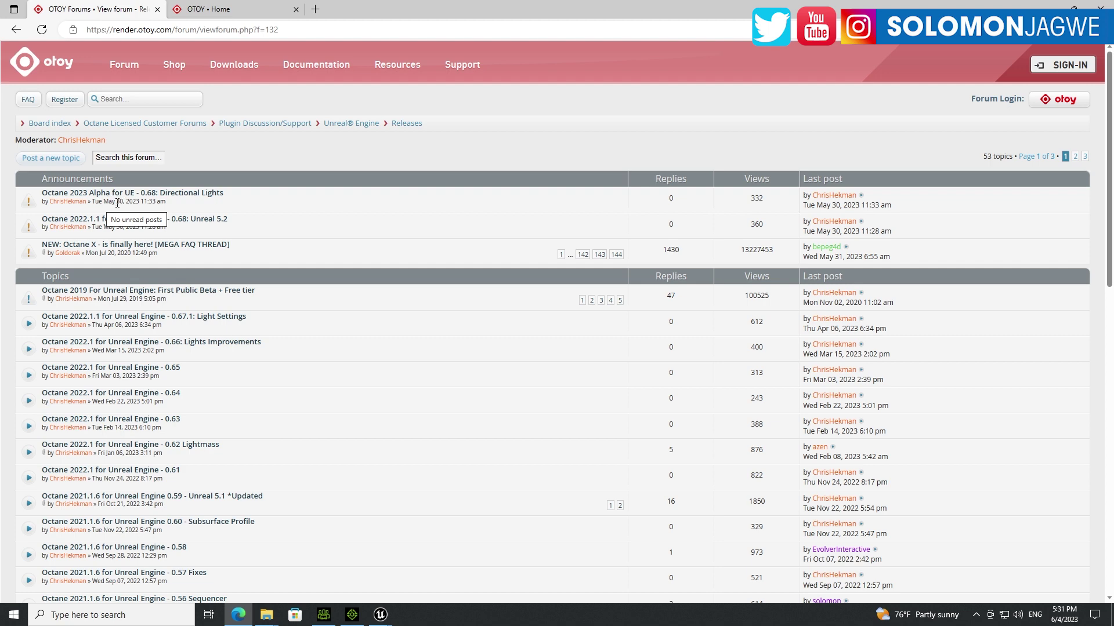
click(176, 194)
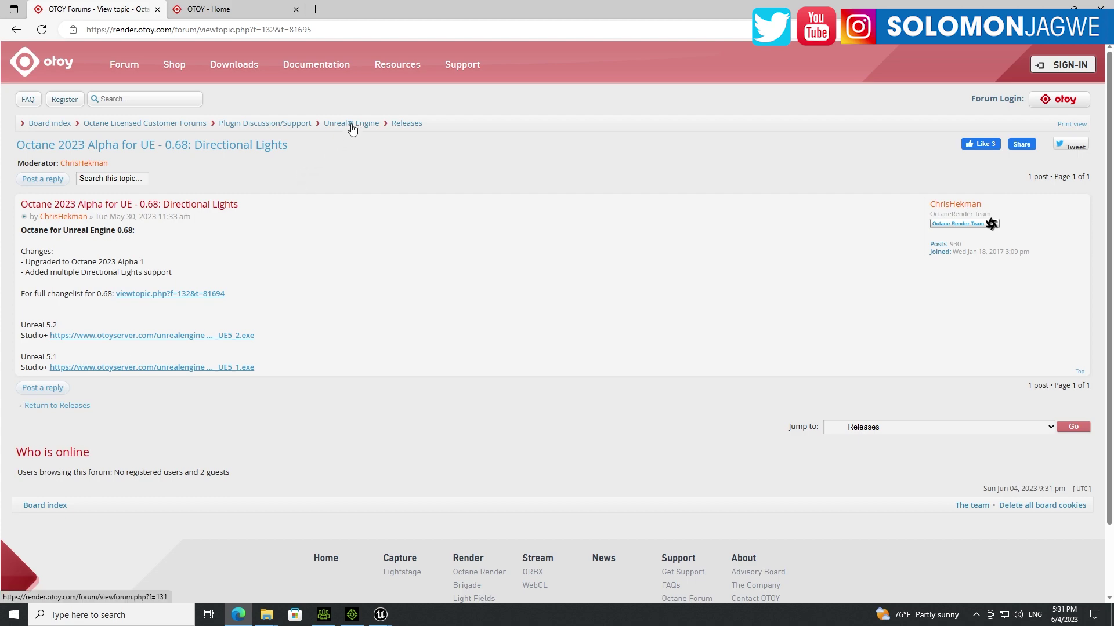
Open the "Octane 2022.1.1 for Unreal Engine - 0.67.1: Light Settings" release topic and review its changes, fixes and installer links.
click(404, 123)
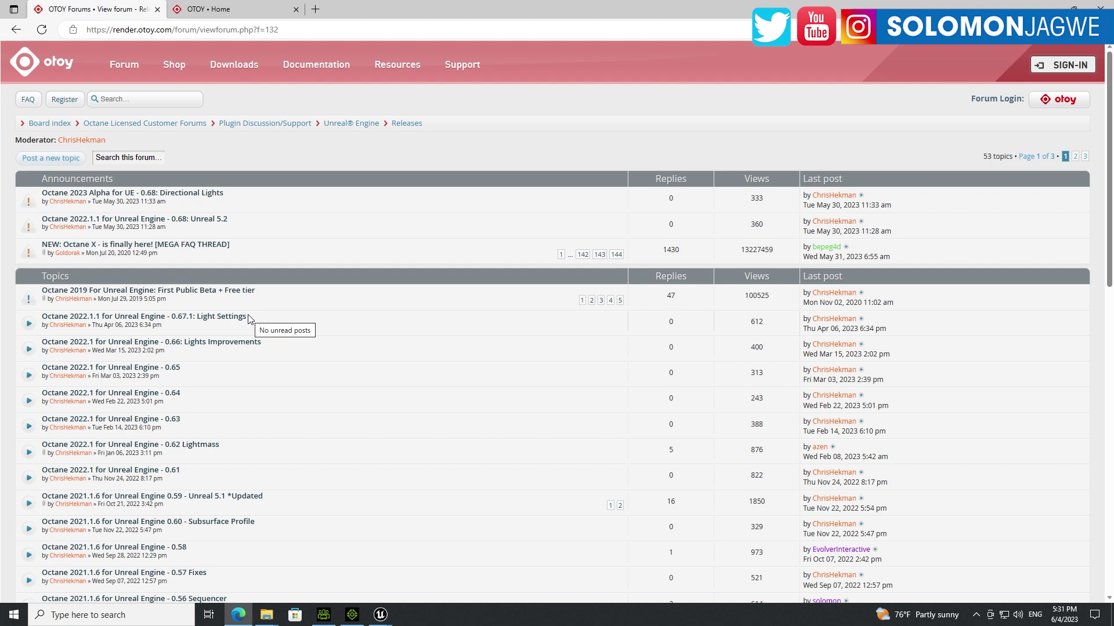
click(154, 318)
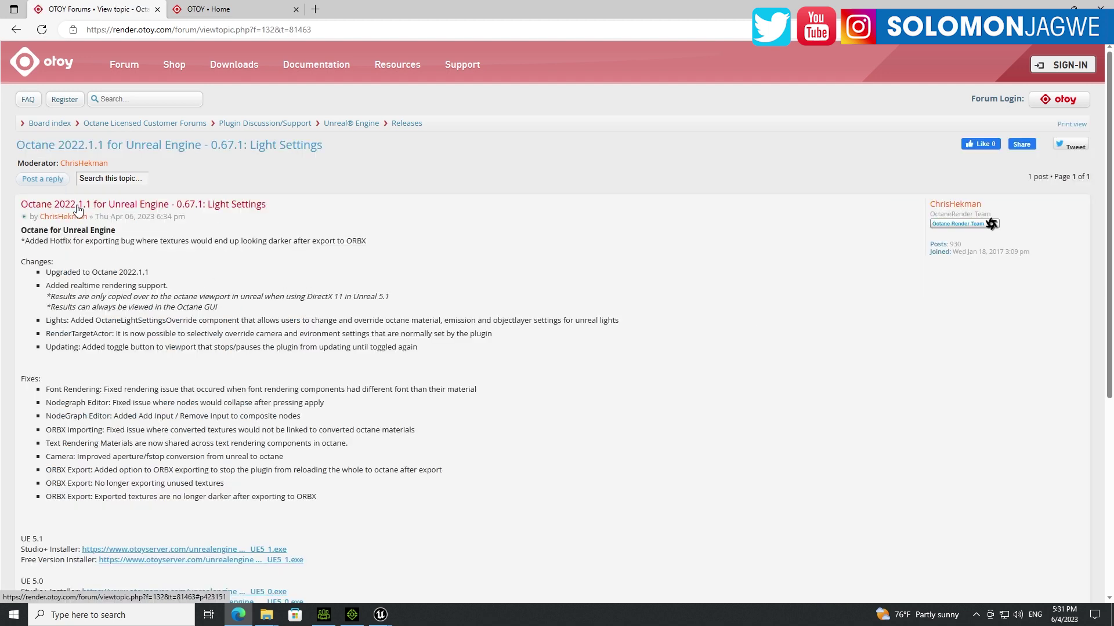
scroll(318, 275, down, 5)
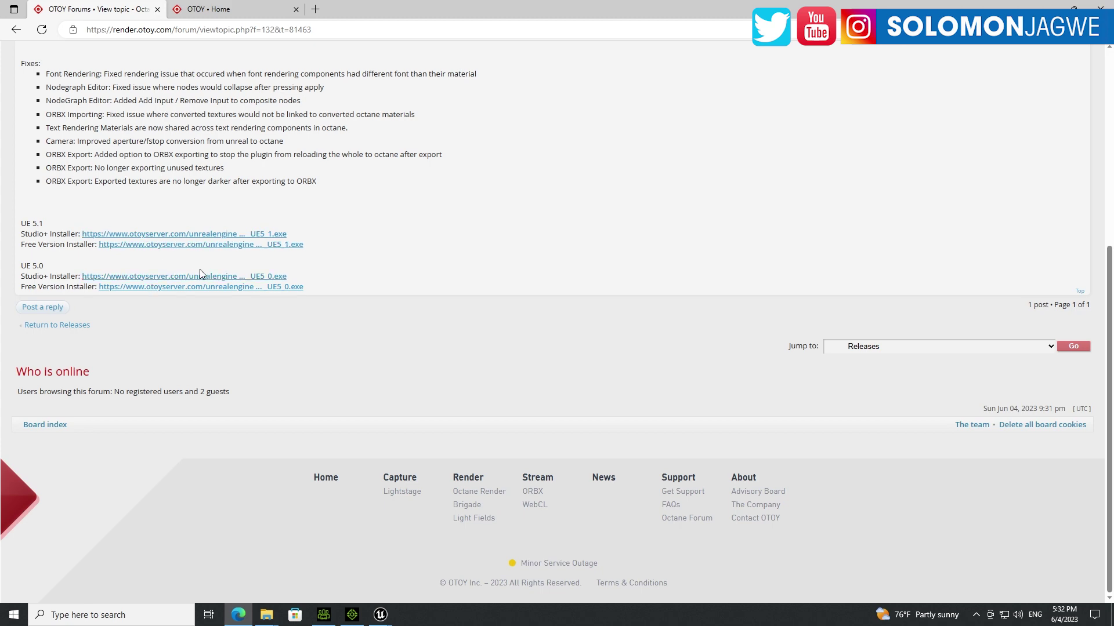
scroll(392, 217, up, 5)
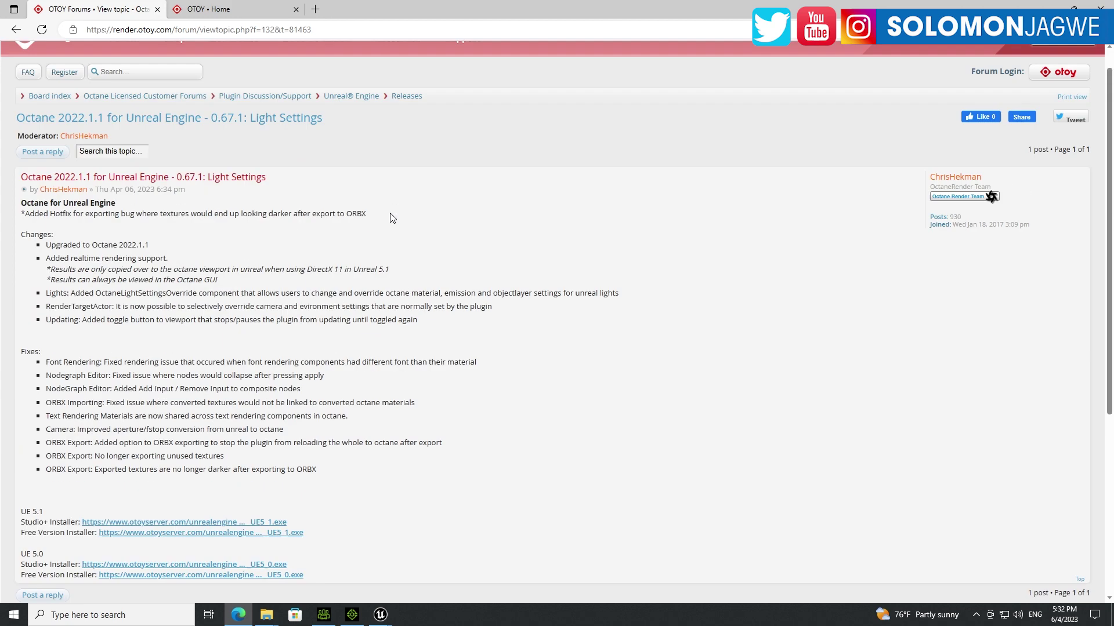
Go back through the Unreal Engine Releases subforum to the Octane 2023 Alpha 0.68 topic, and return to Unreal Editor.
click(347, 124)
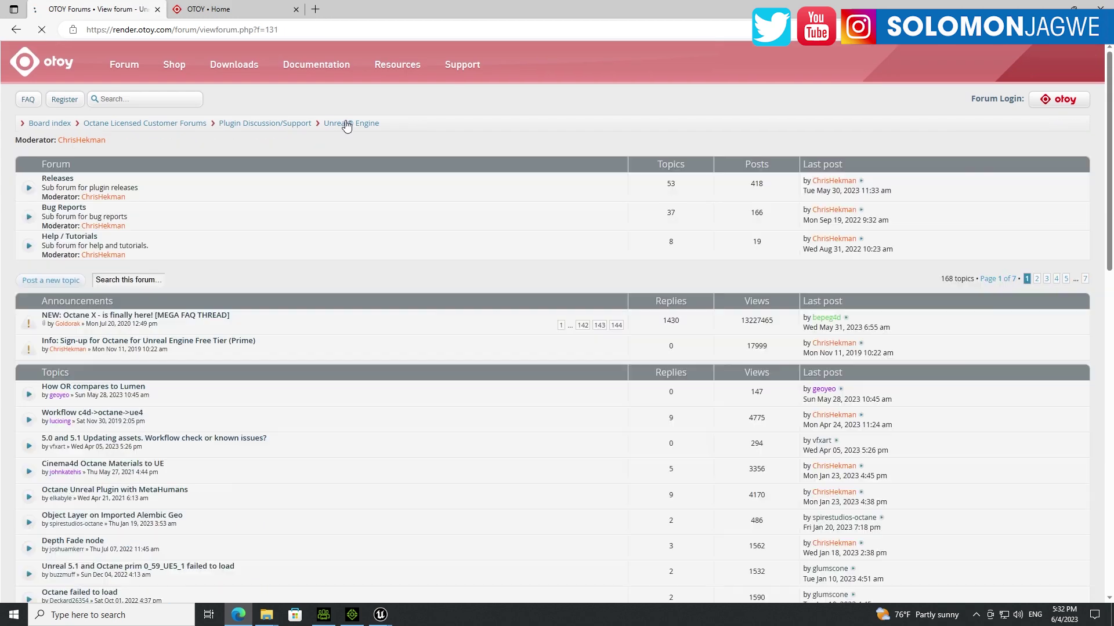
click(58, 178)
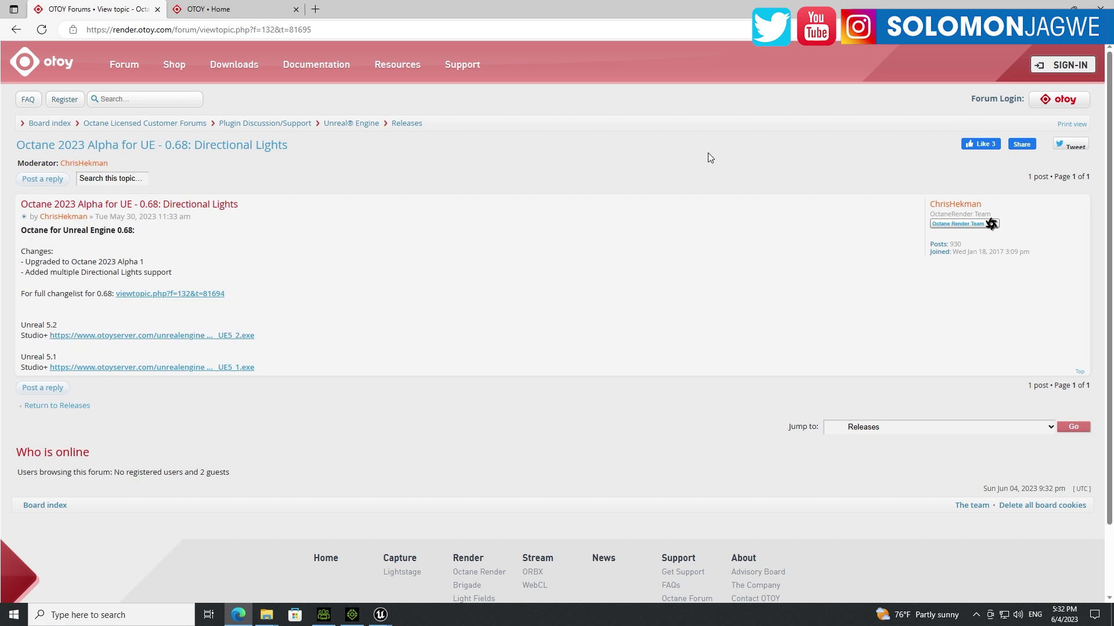
click(1047, 7)
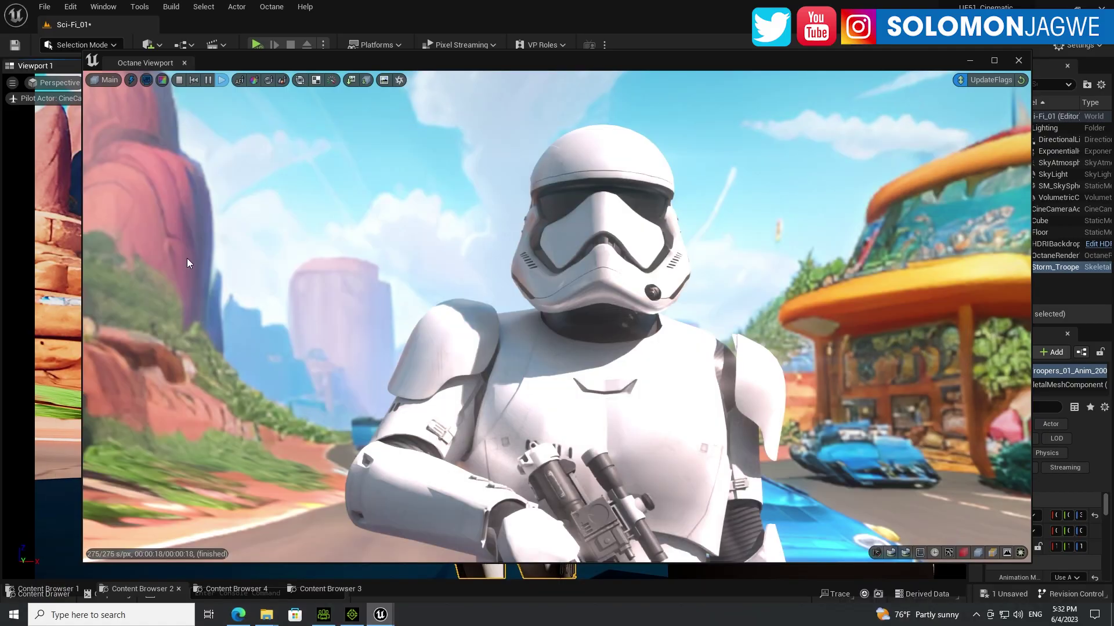
alt+drag(557, 325, 475, 301)
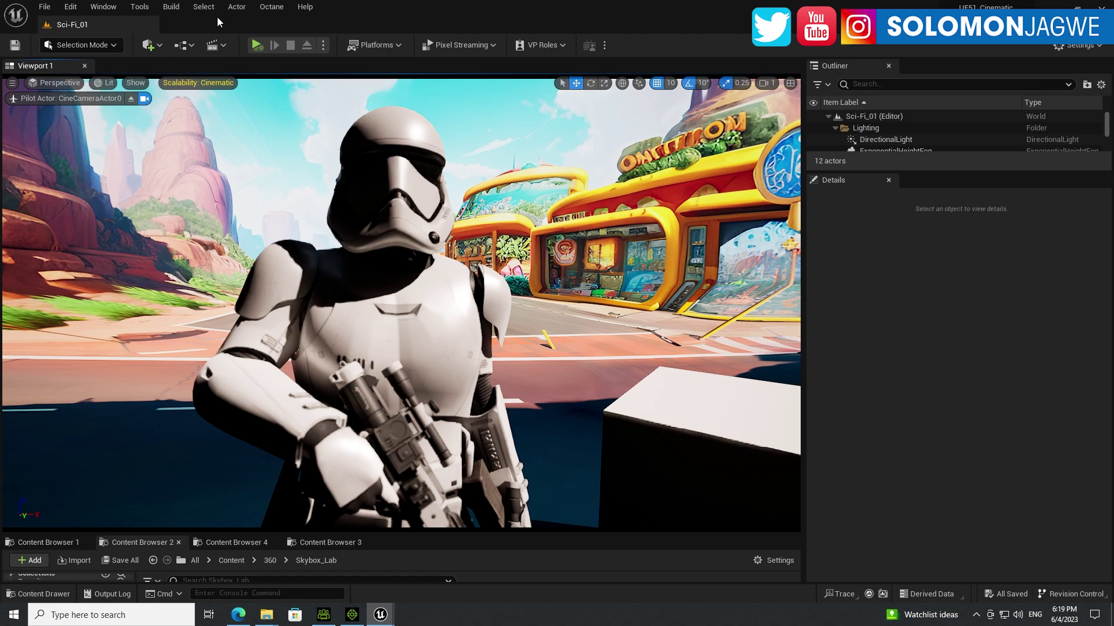
Search the Project Settings for "directx" to check the Default RHI for Windows, and close the settings.
click(71, 6)
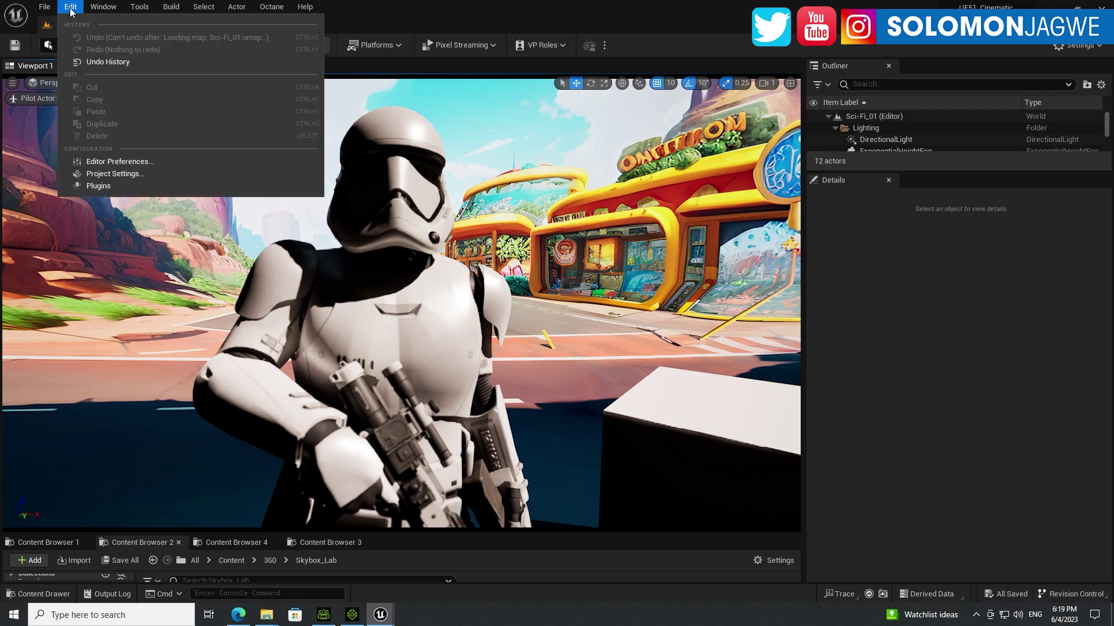
click(99, 174)
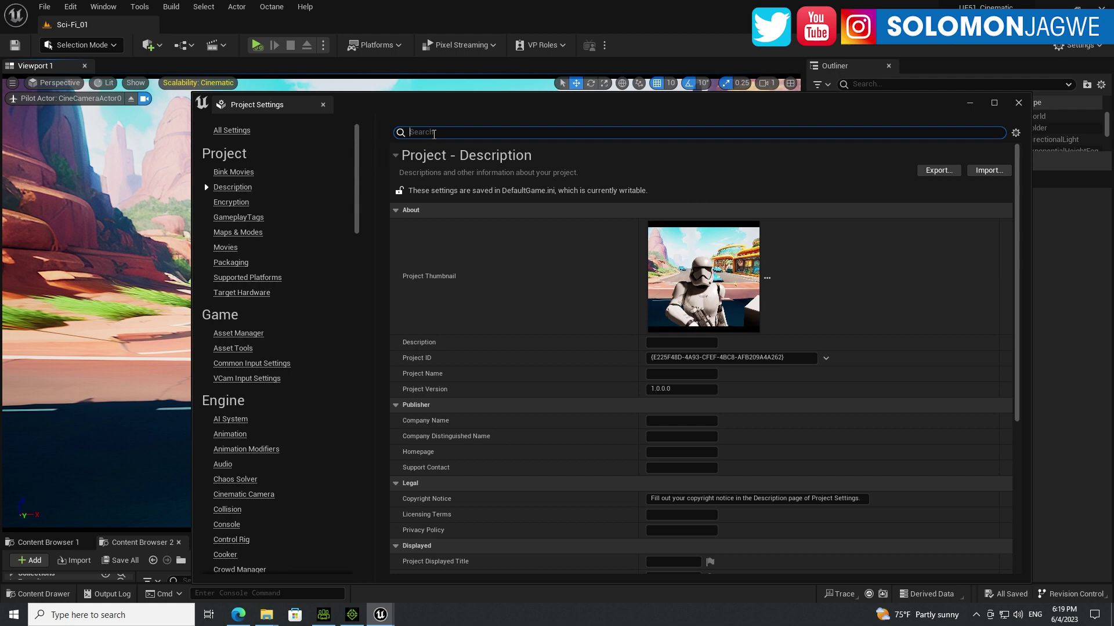
text(di)
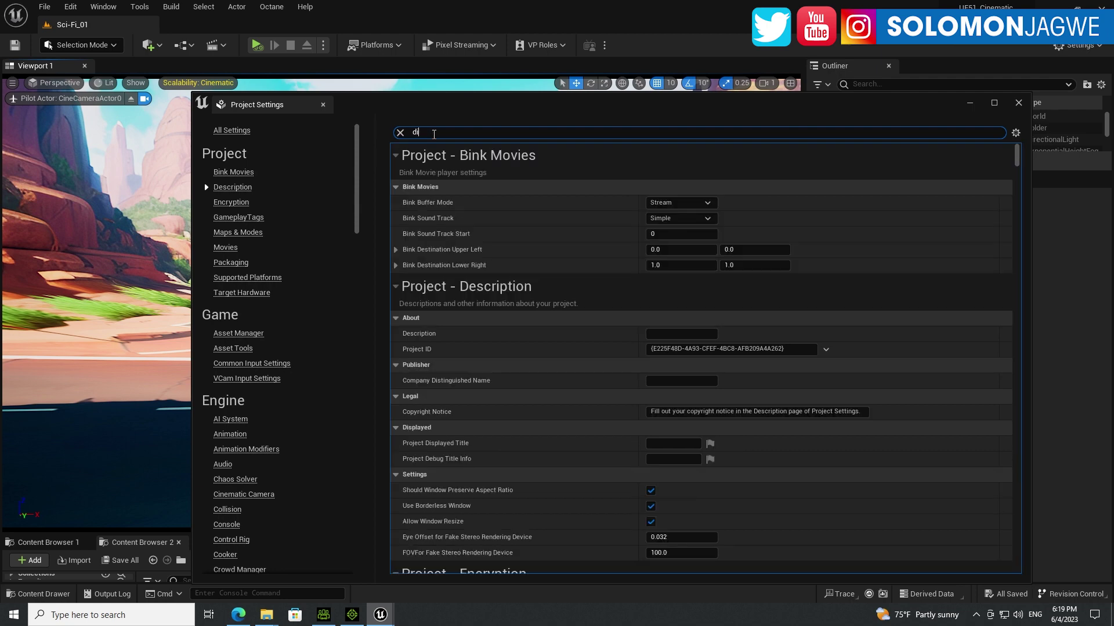
text(rect)
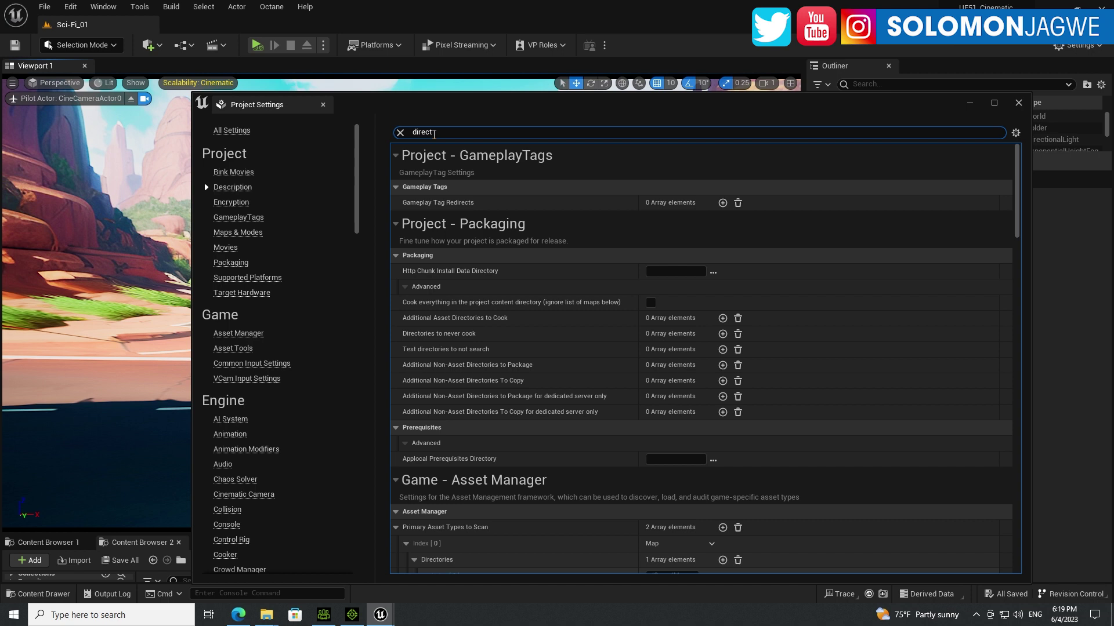
text(x)
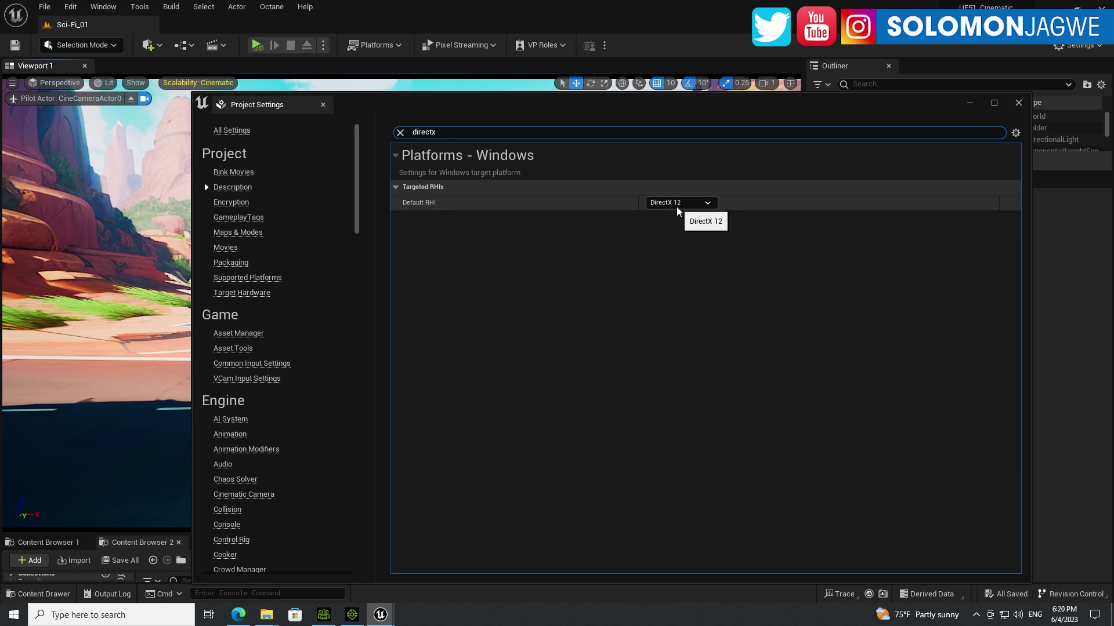
click(1019, 103)
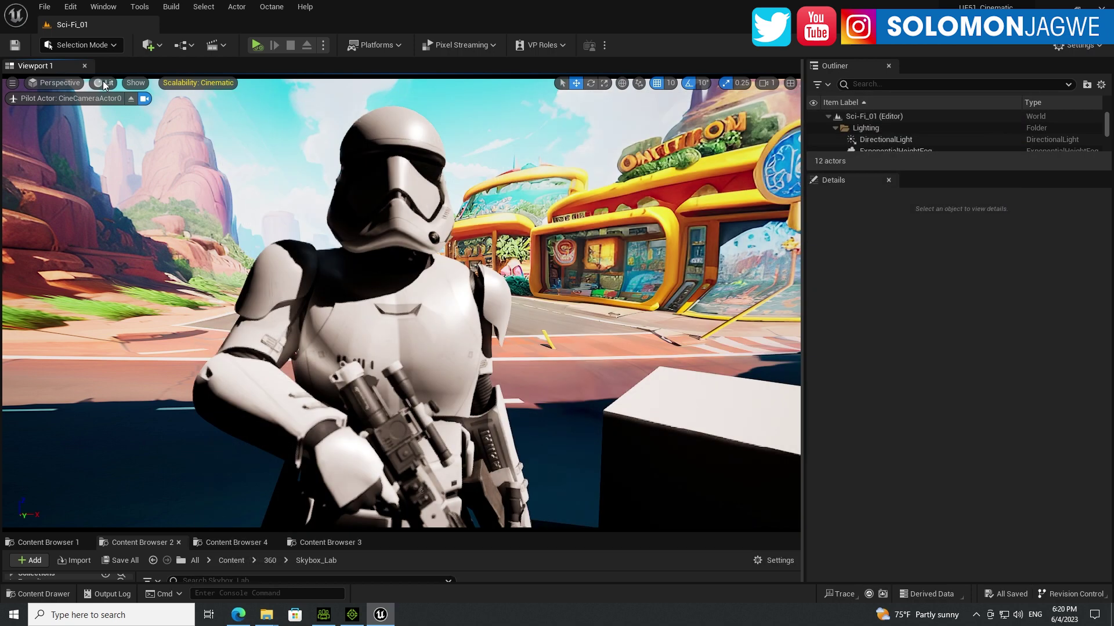
Switch the level viewport's view mode to Path Tracing and select the stormtrooper in the scene.
click(103, 83)
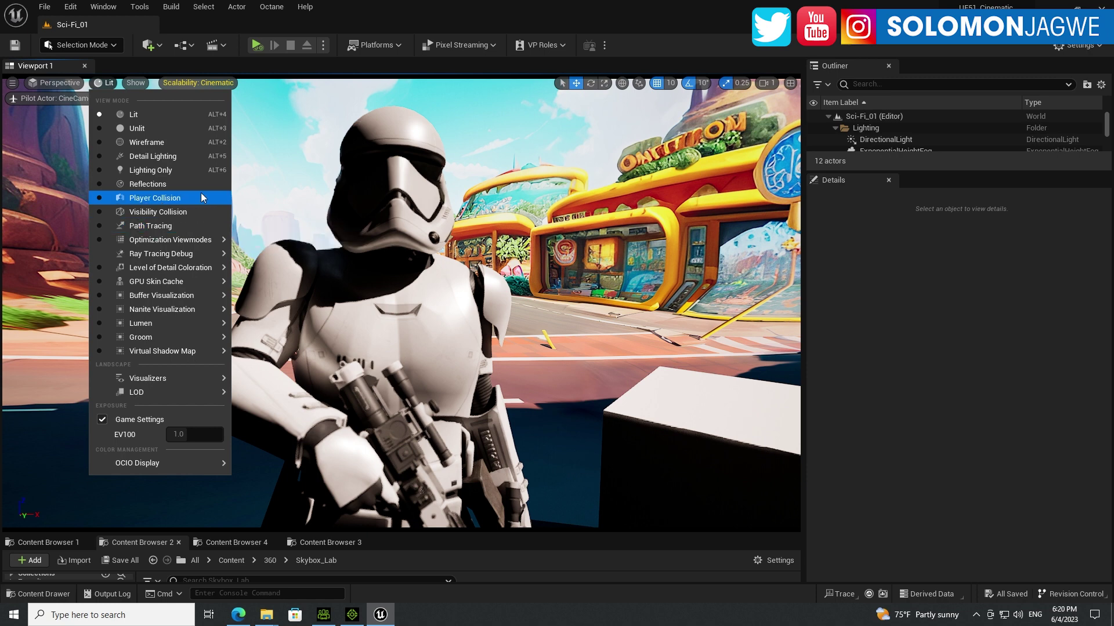
click(344, 24)
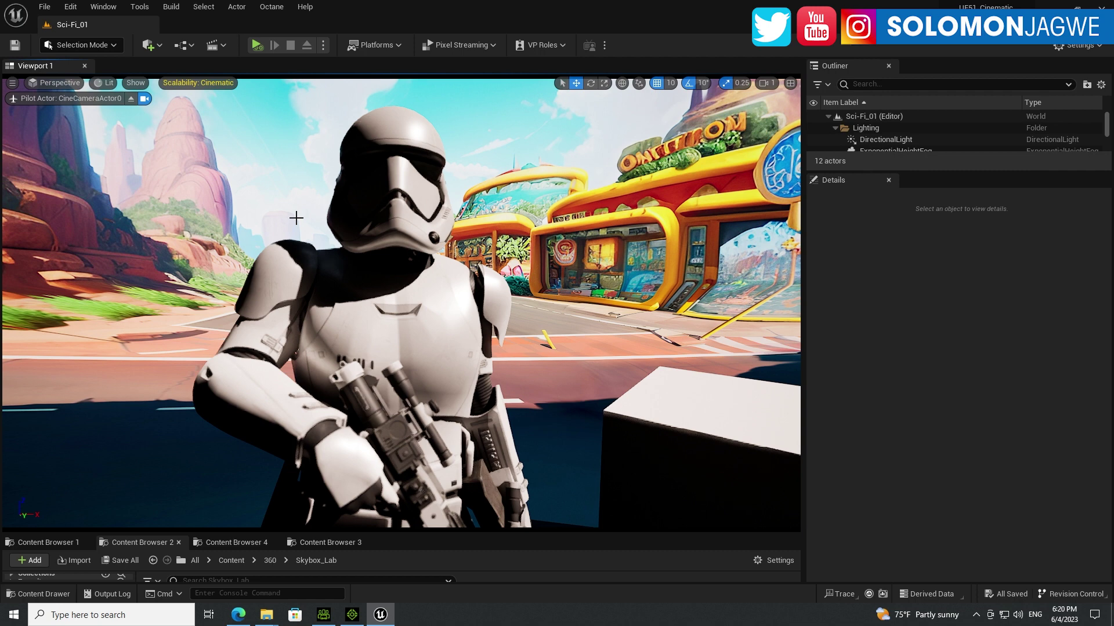
click(107, 84)
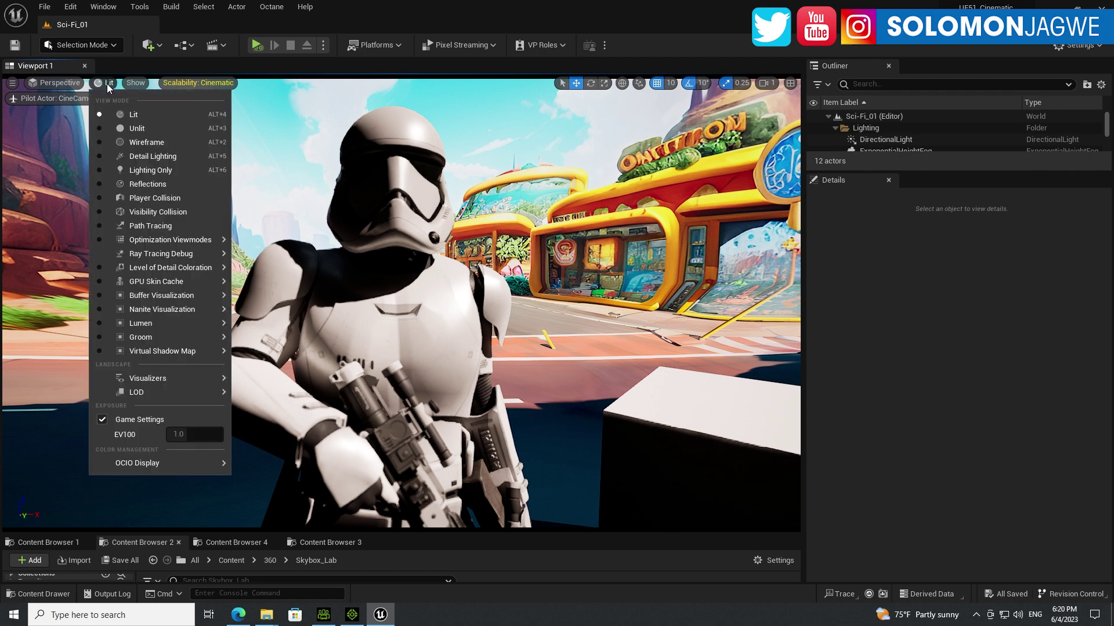
click(99, 225)
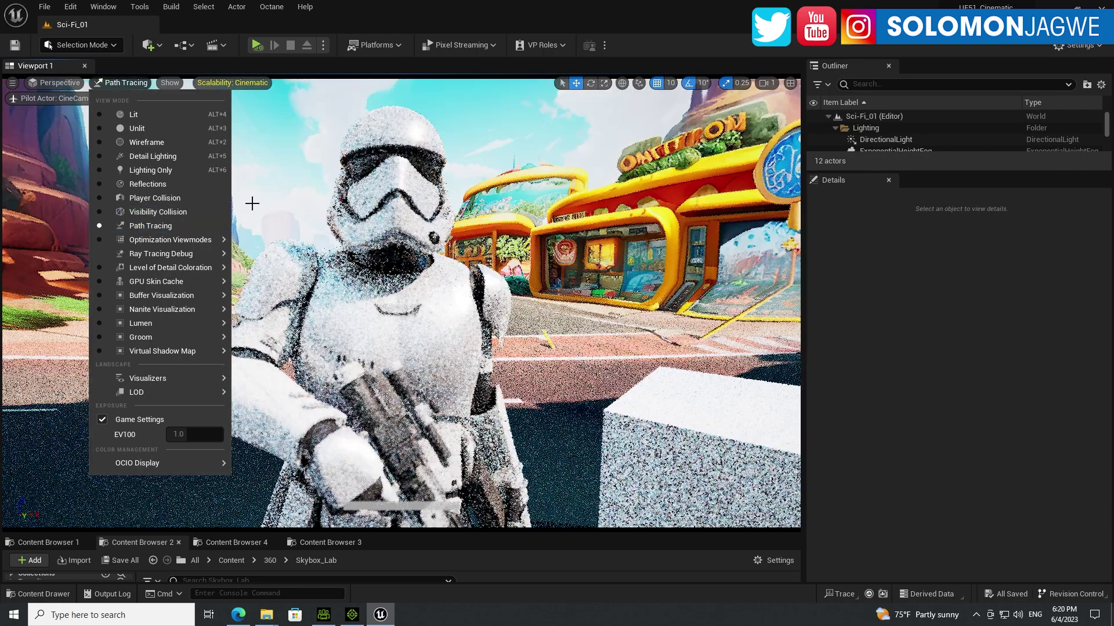
click(300, 195)
click(410, 255)
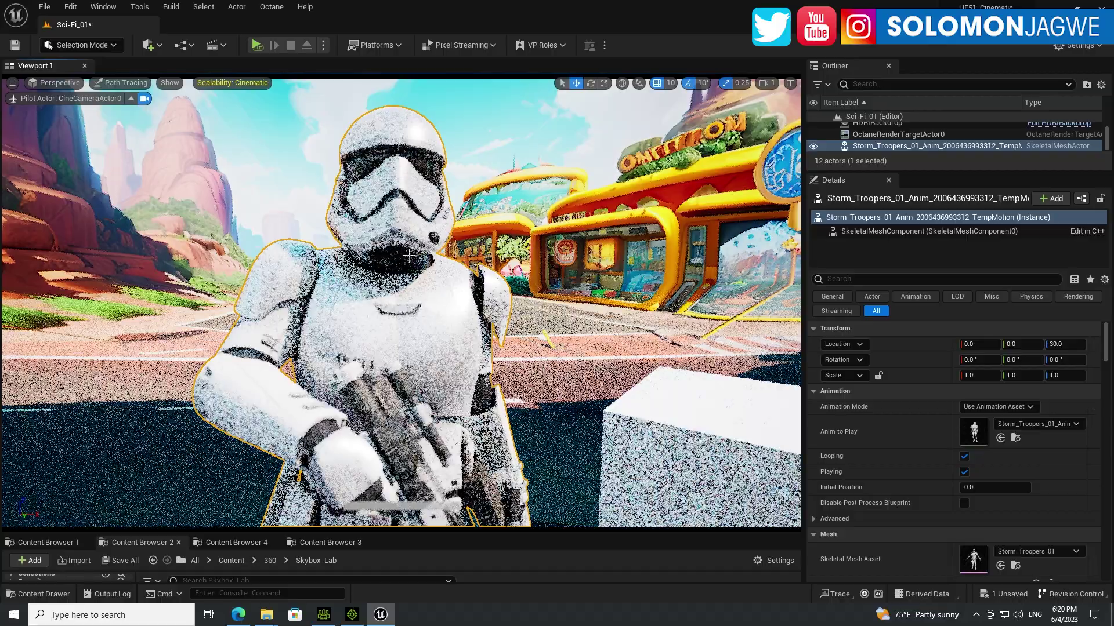
Focus on the stormtrooper and examine its Path Tracing render from several angles and distances, letting the image resolve between camera moves.
mouse_move(435, 287)
right_down()
mouse_move(403, 288)
mouse_move(435, 286)
right_up()
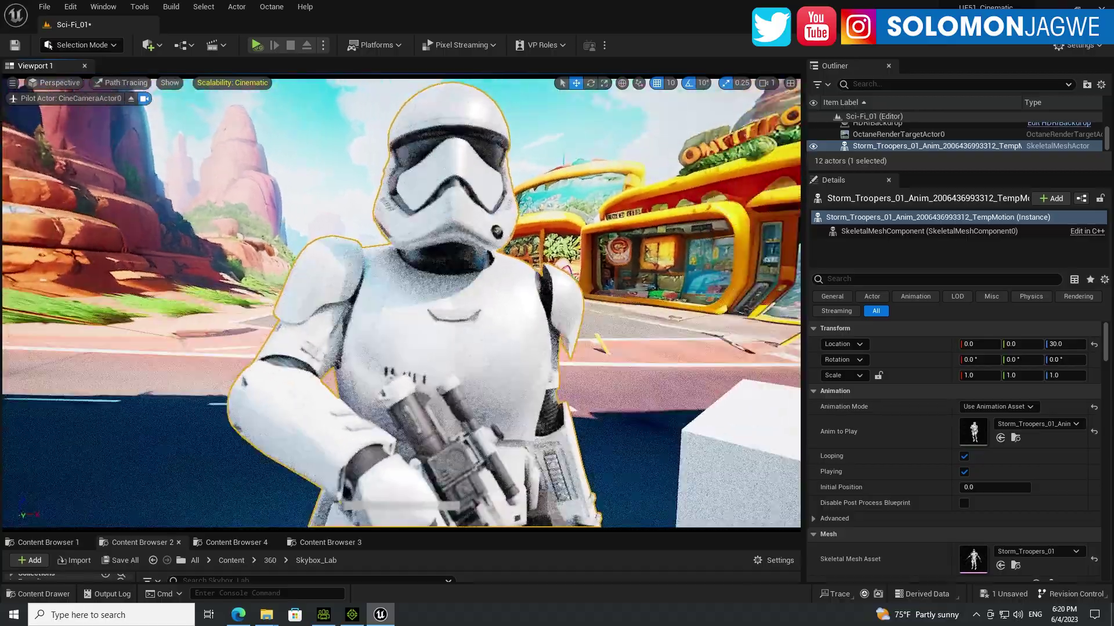
key(f)
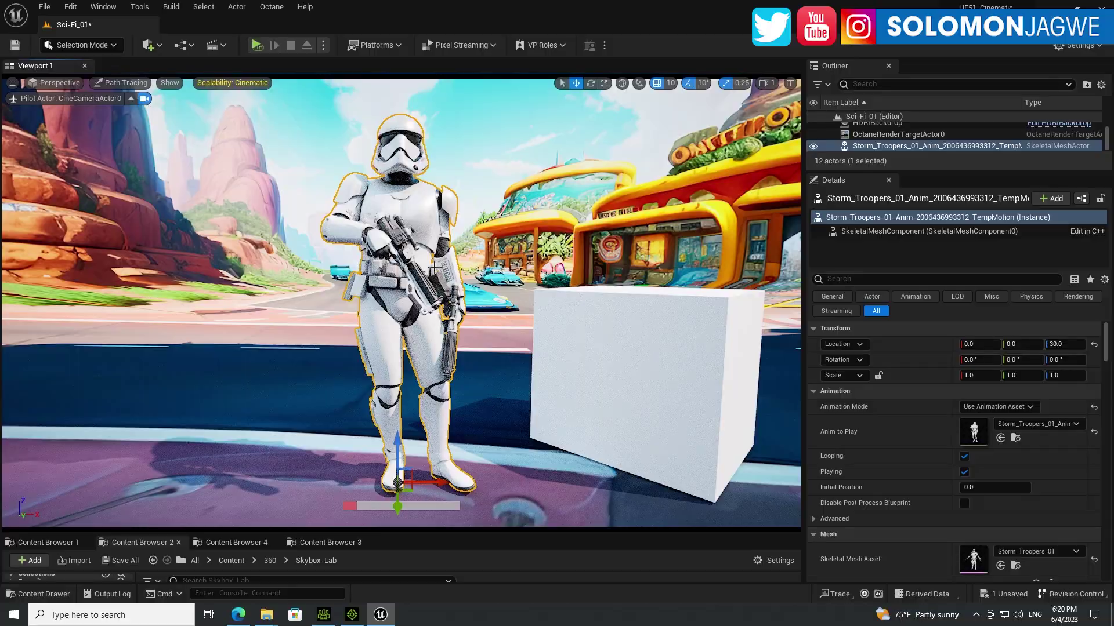
mouse_move(433, 271)
alt+mouse_down()
mouse_move(403, 272)
mouse_move(473, 278)
alt+mouse_up()
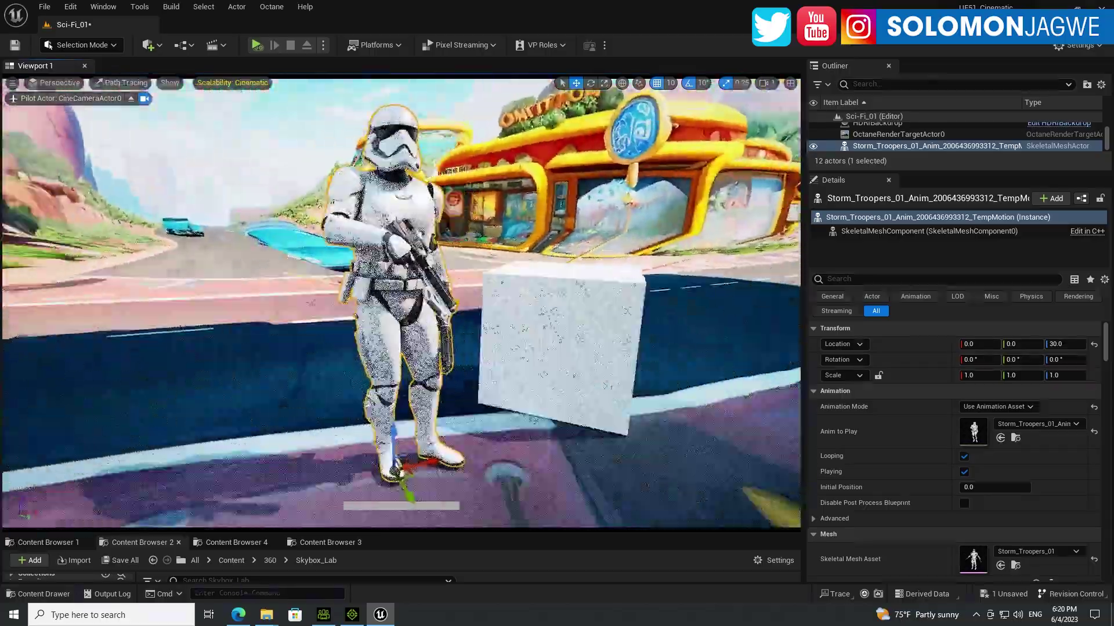
scroll(434, 270, up, 3)
mouse_move(434, 270)
middle_down()
mouse_move(422, 296)
mouse_move(458, 194)
middle_up()
alt+drag(433, 270, 400, 232)
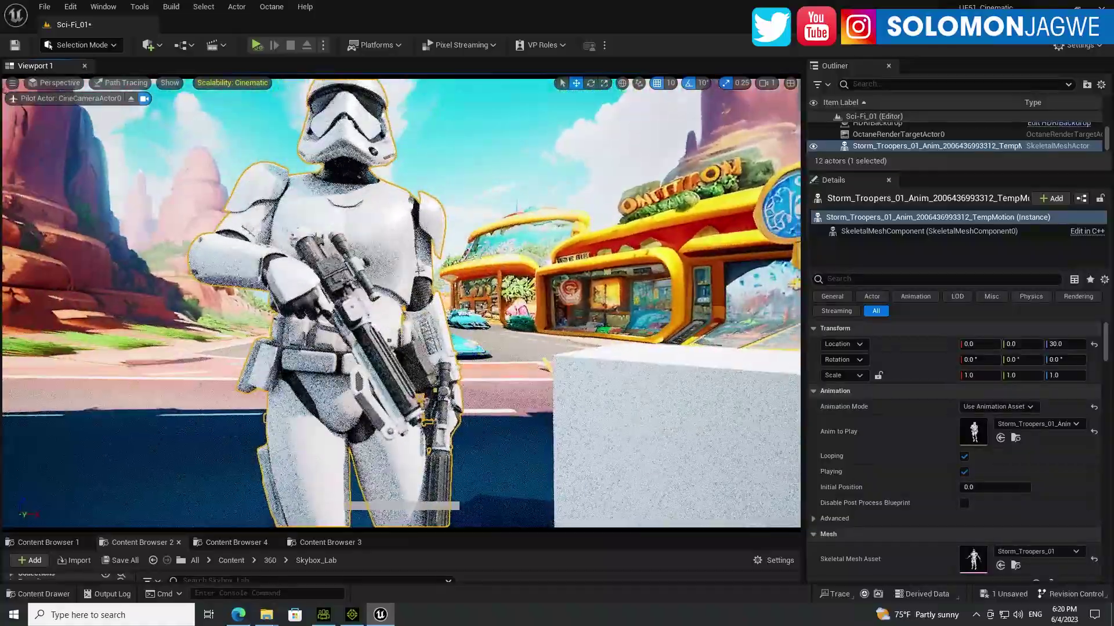
mouse_move(434, 270)
middle_down()
mouse_move(488, 299)
mouse_move(406, 264)
mouse_move(406, 232)
middle_up()
scroll(446, 258, up, 3)
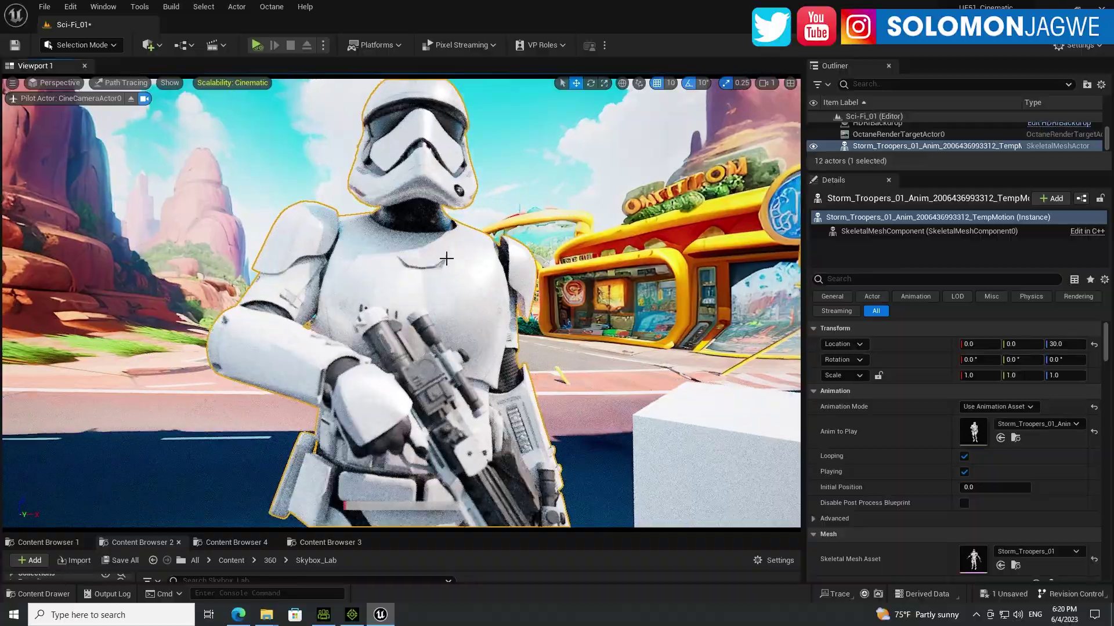
alt+drag(454, 288, 446, 291)
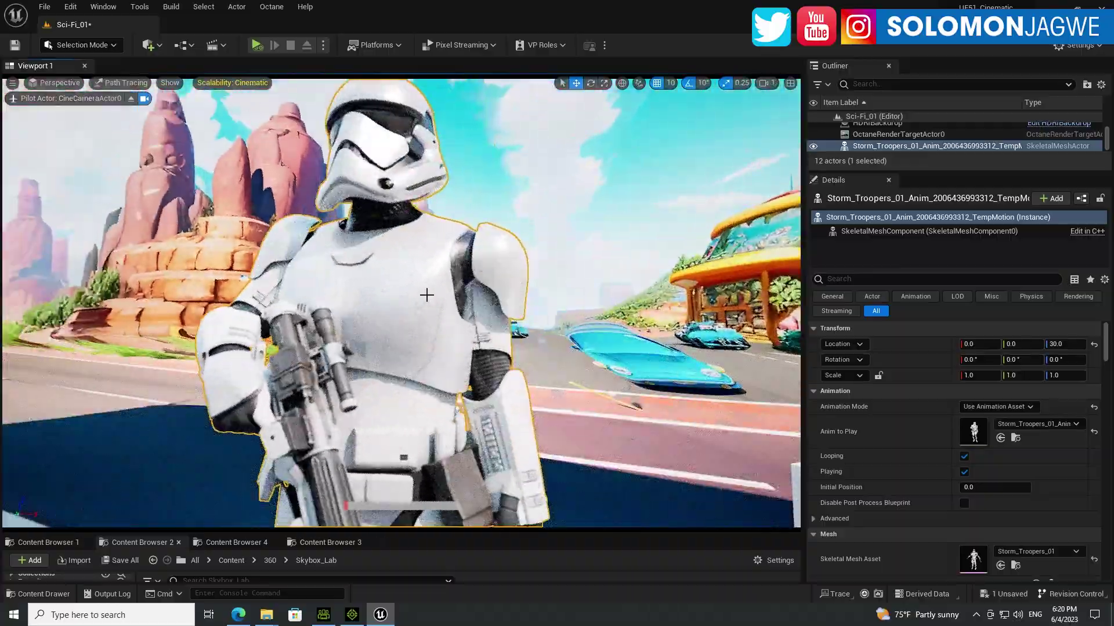
right_drag(427, 295, 413, 289)
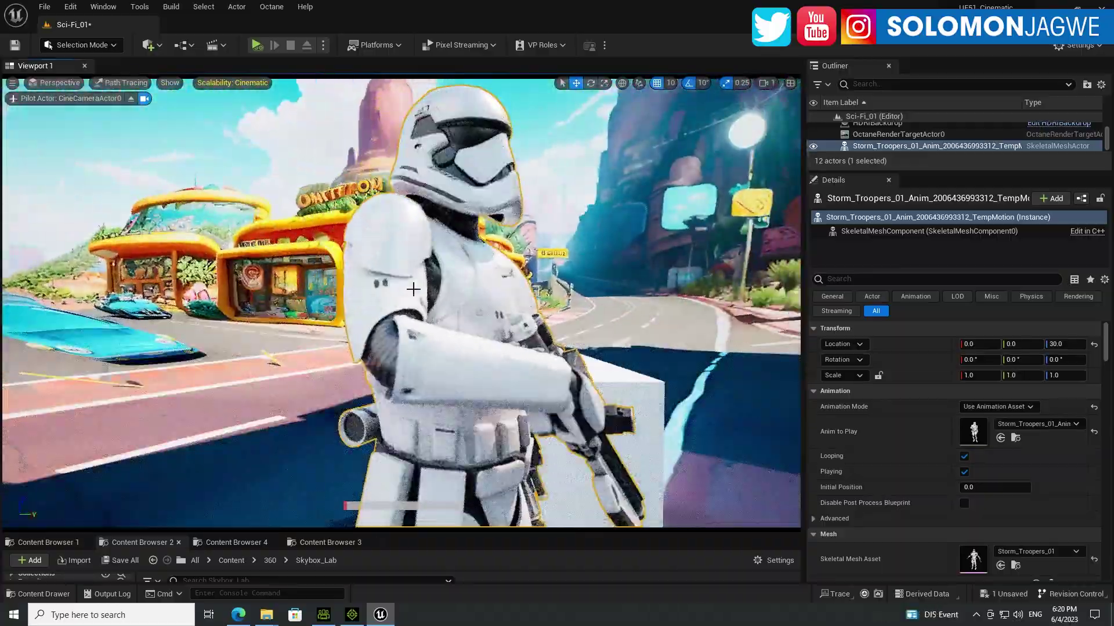
mouse_move(413, 289)
alt+mouse_down()
mouse_move(400, 286)
mouse_move(445, 286)
mouse_move(462, 313)
alt+mouse_up()
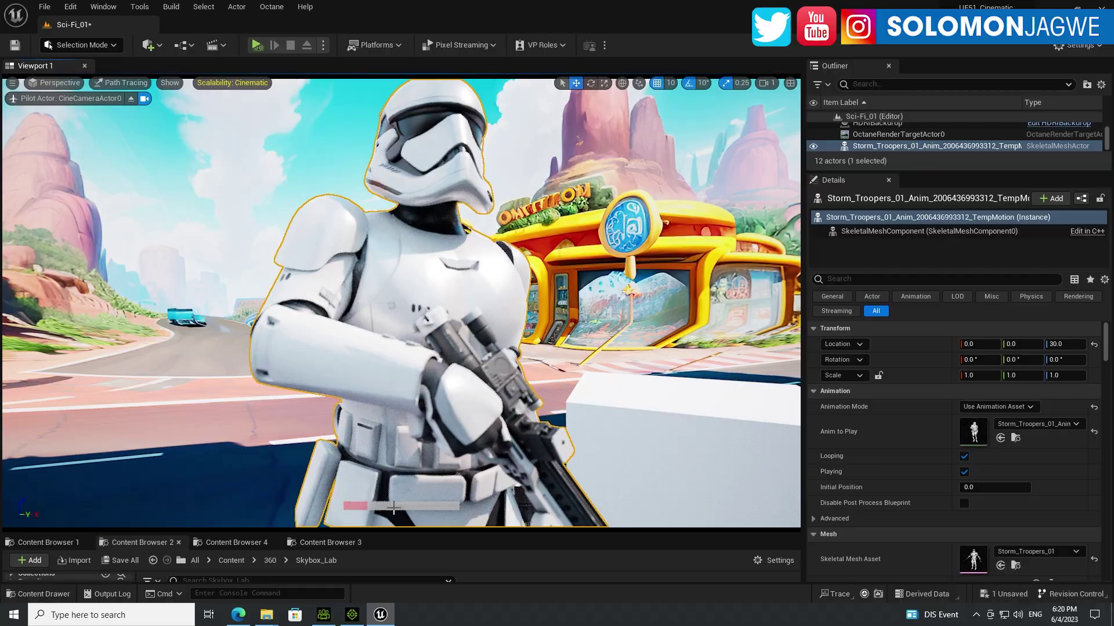
mouse_move(464, 270)
right_down()
mouse_move(392, 282)
mouse_move(448, 287)
mouse_move(423, 272)
mouse_move(423, 263)
mouse_move(444, 265)
right_up()
middle_drag(444, 264, 467, 237)
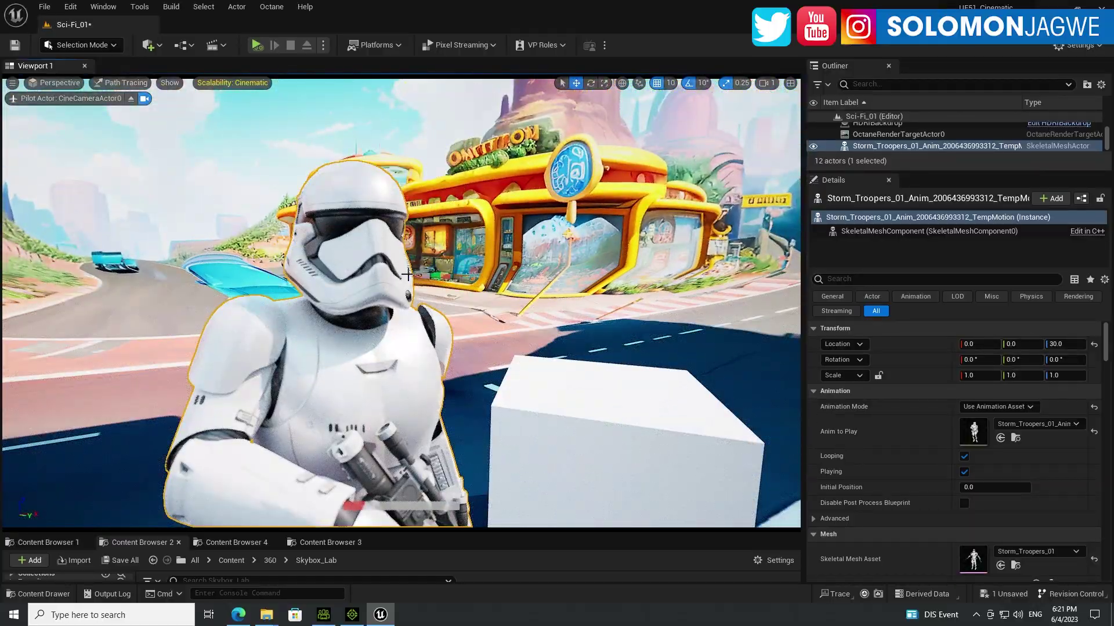
mouse_move(377, 308)
alt+mouse_down()
mouse_move(316, 317)
mouse_move(336, 319)
alt+mouse_up()
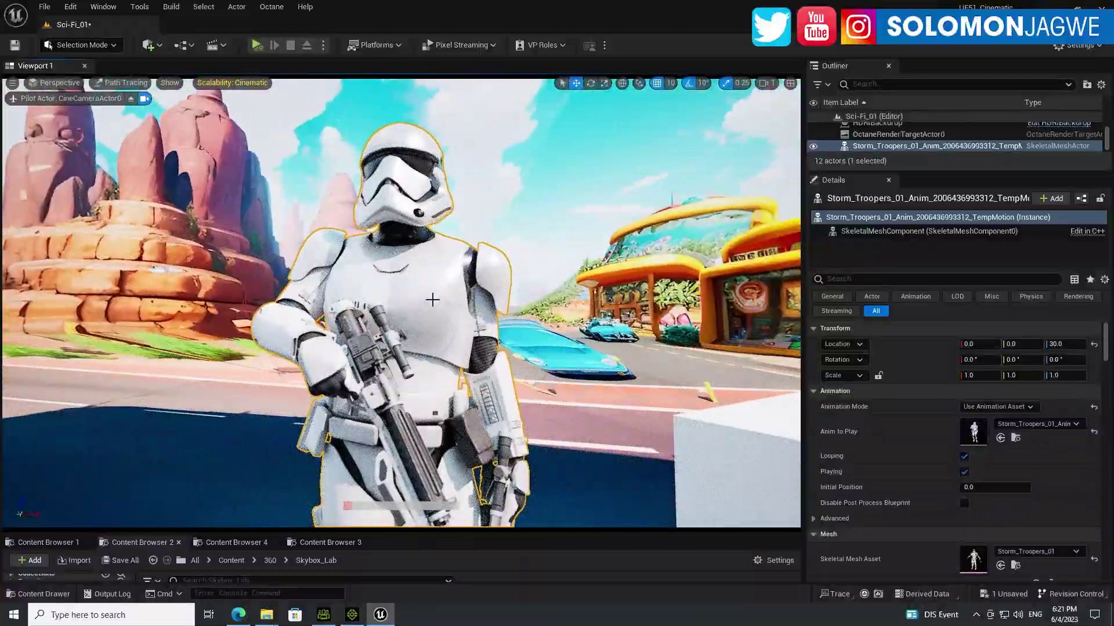
right_drag(432, 299, 393, 303)
alt+drag(394, 303, 442, 303)
mouse_move(401, 308)
right_down()
mouse_move(390, 309)
mouse_move(419, 312)
right_up()
Select the HDRIBackdrop and orbit around the stormtrooper to examine how the path-traced image resolves after each camera move.
click(489, 227)
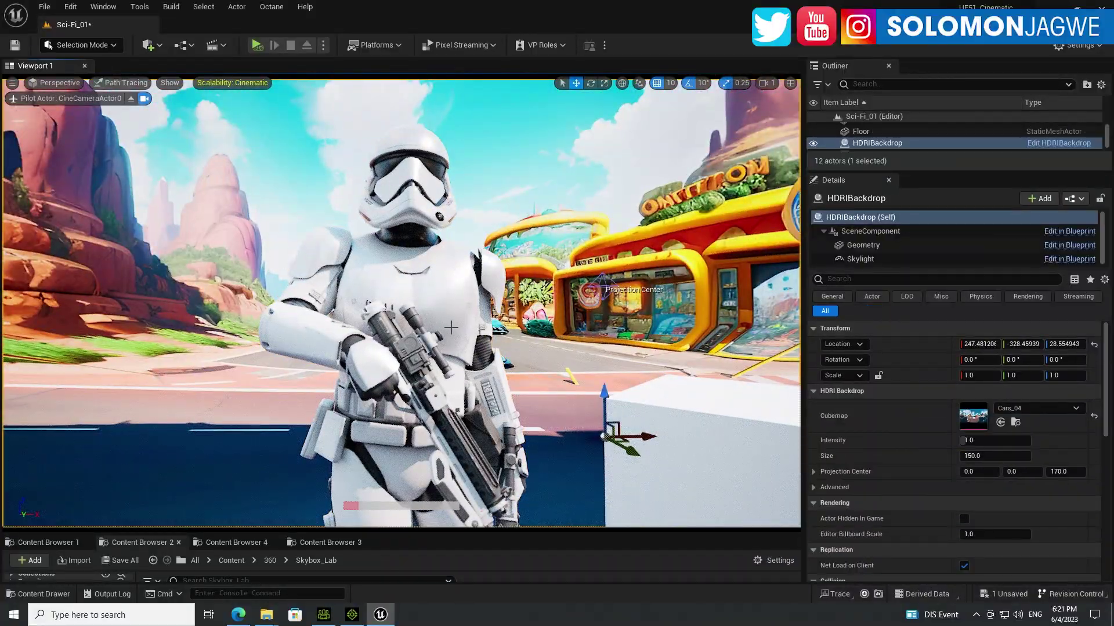
alt+drag(452, 328, 453, 327)
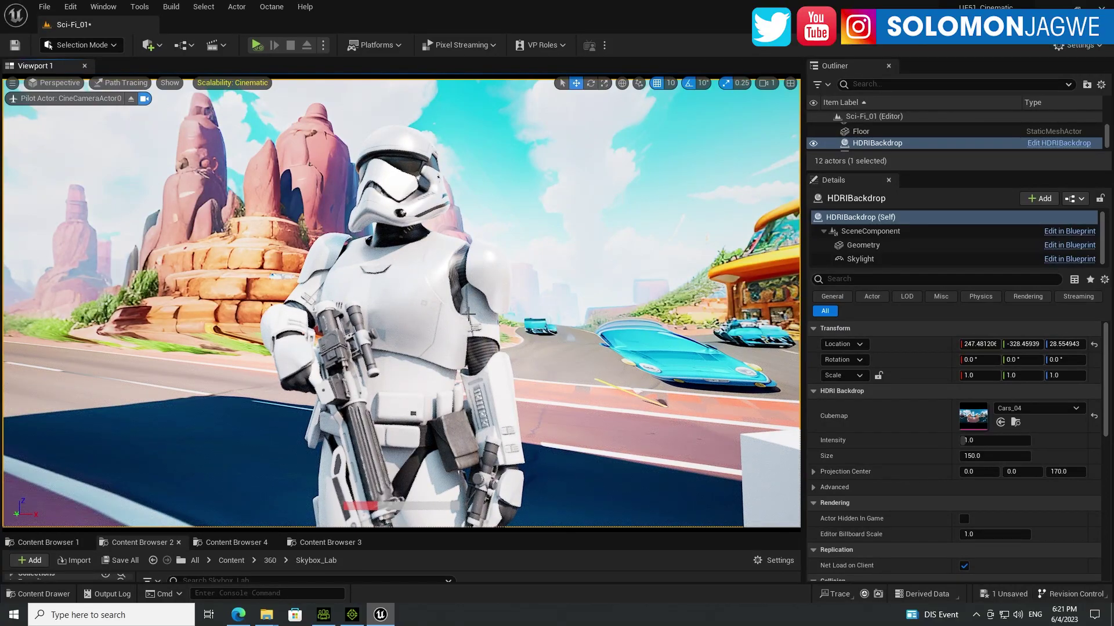
alt+drag(451, 328, 454, 328)
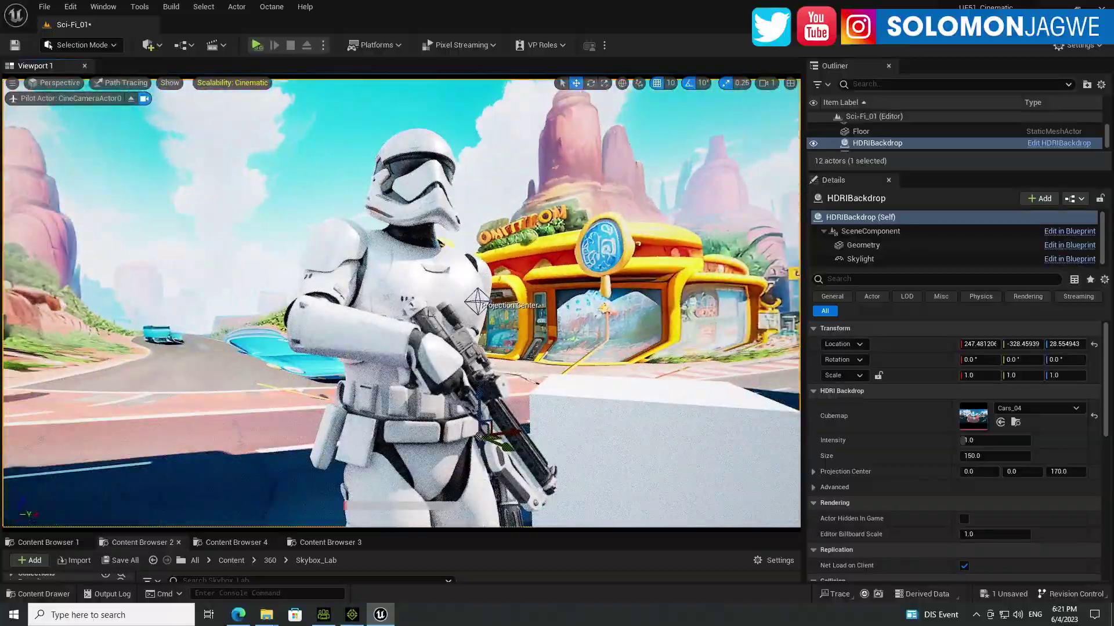
mouse_move(437, 312)
right_down()
mouse_move(452, 318)
mouse_move(400, 298)
right_up()
alt+drag(400, 298, 496, 298)
right_drag(430, 299, 415, 299)
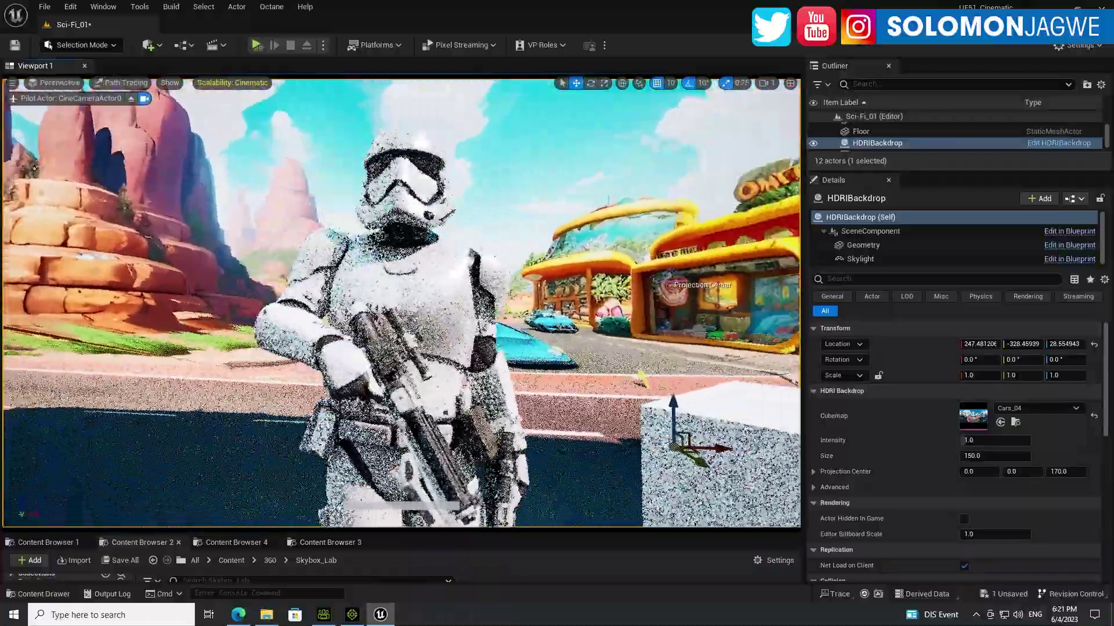
mouse_move(414, 299)
alt+mouse_down()
mouse_move(421, 289)
mouse_move(468, 293)
alt+mouse_up()
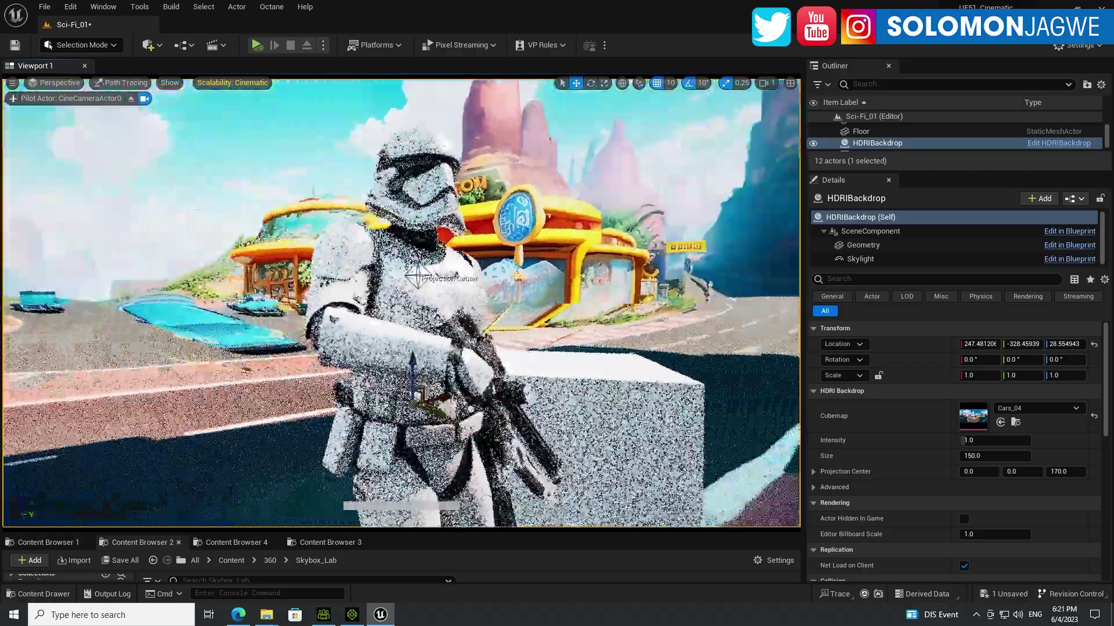
alt+drag(421, 296, 491, 289)
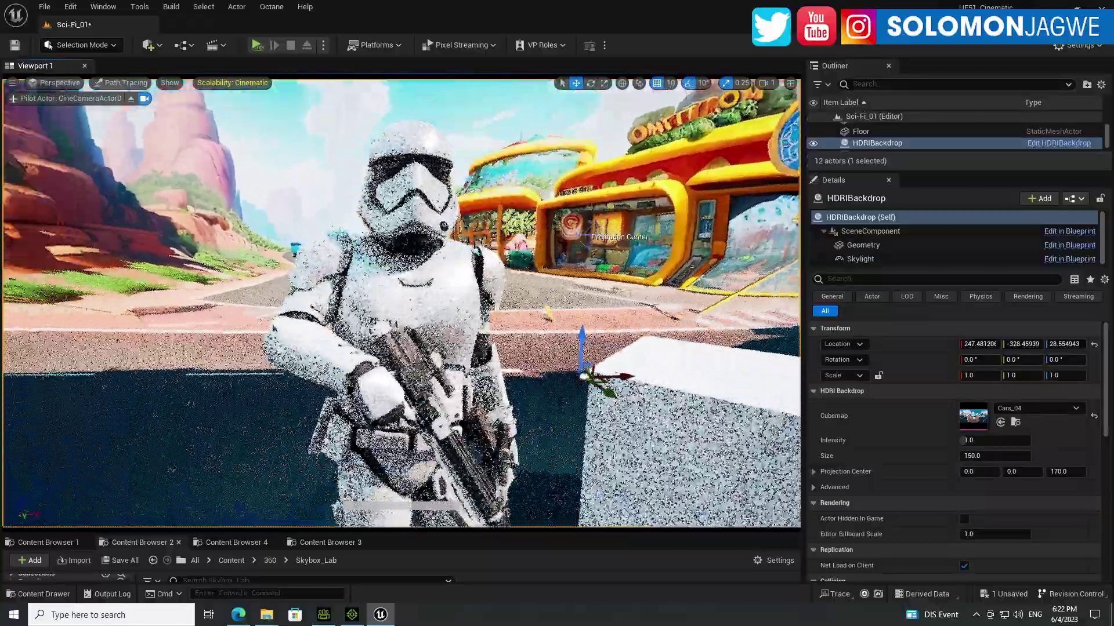
mouse_move(420, 293)
alt+mouse_down()
mouse_move(325, 290)
mouse_move(522, 278)
mouse_move(412, 281)
mouse_move(419, 247)
mouse_move(444, 279)
mouse_move(426, 305)
mouse_move(400, 283)
mouse_move(410, 281)
alt+mouse_up()
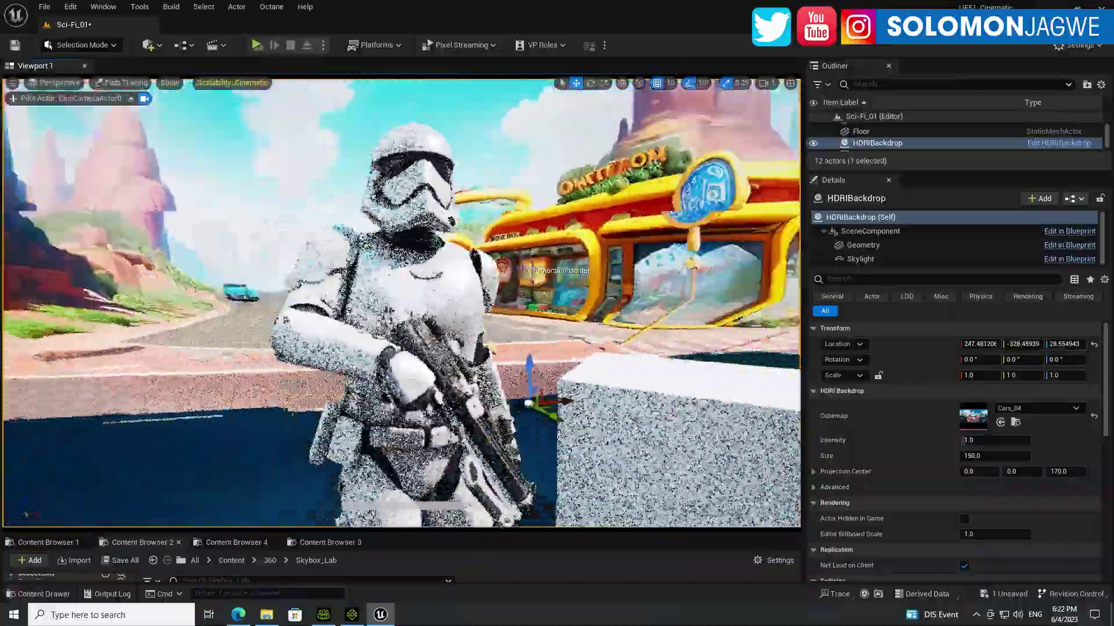
right_drag(386, 290, 470, 287)
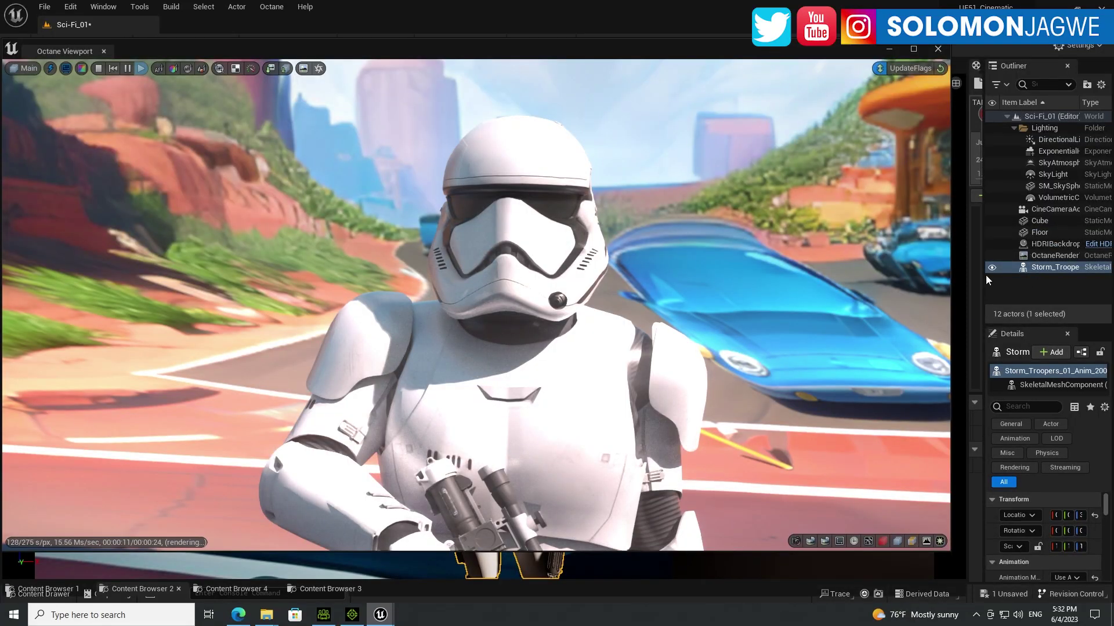
Narrow the floating Octane Viewport and widen the Outliner and Details area so full actor names and properties fit.
drag(951, 184, 780, 197)
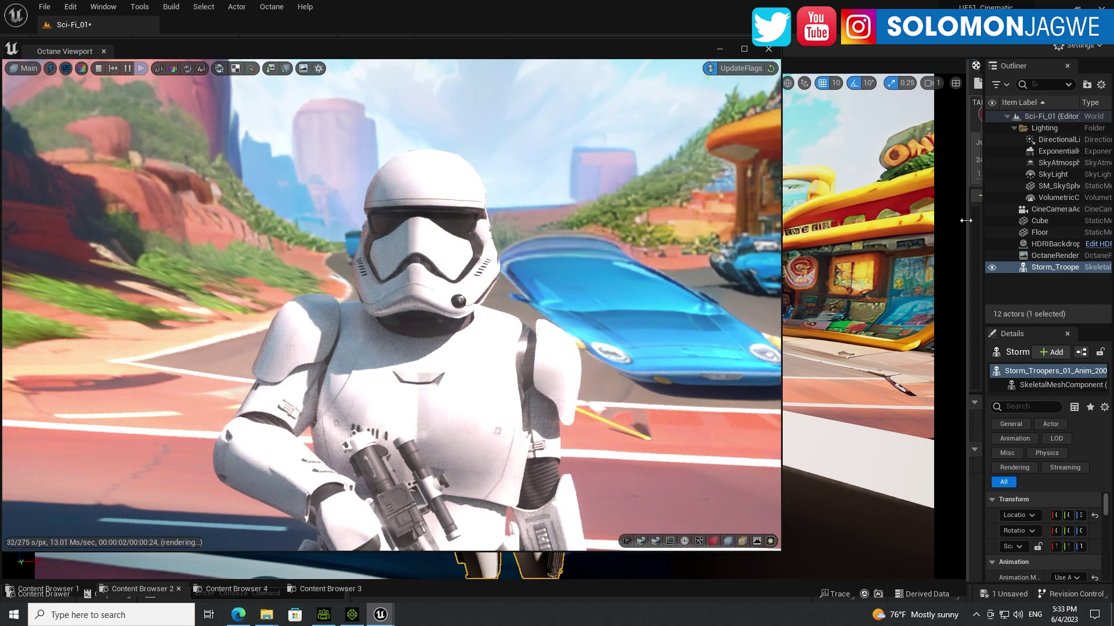
drag(964, 220, 837, 225)
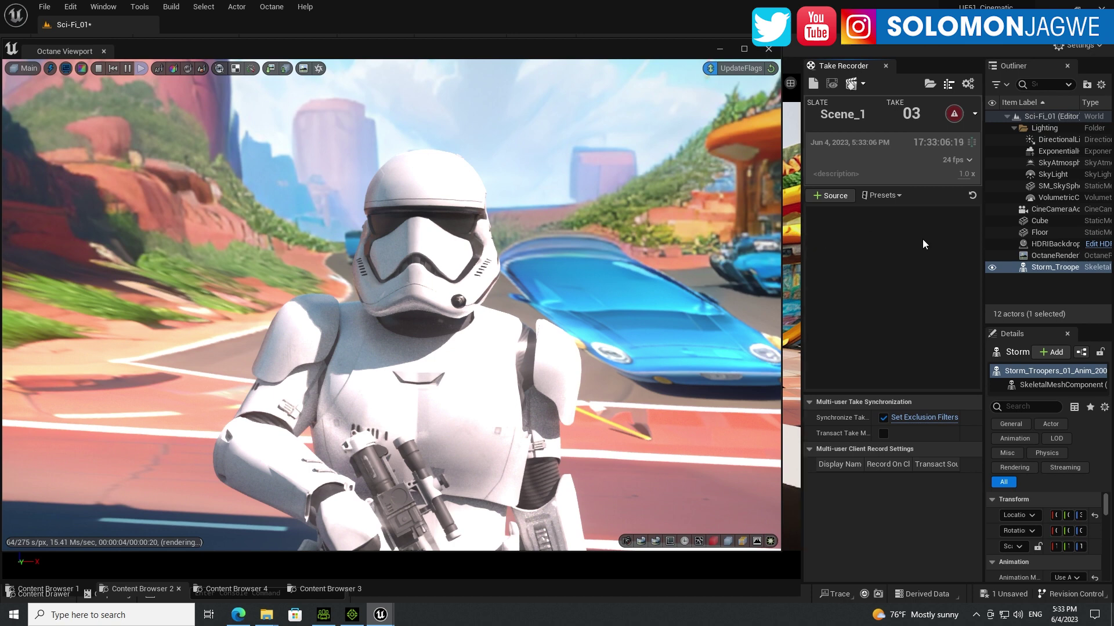
drag(983, 235, 812, 76)
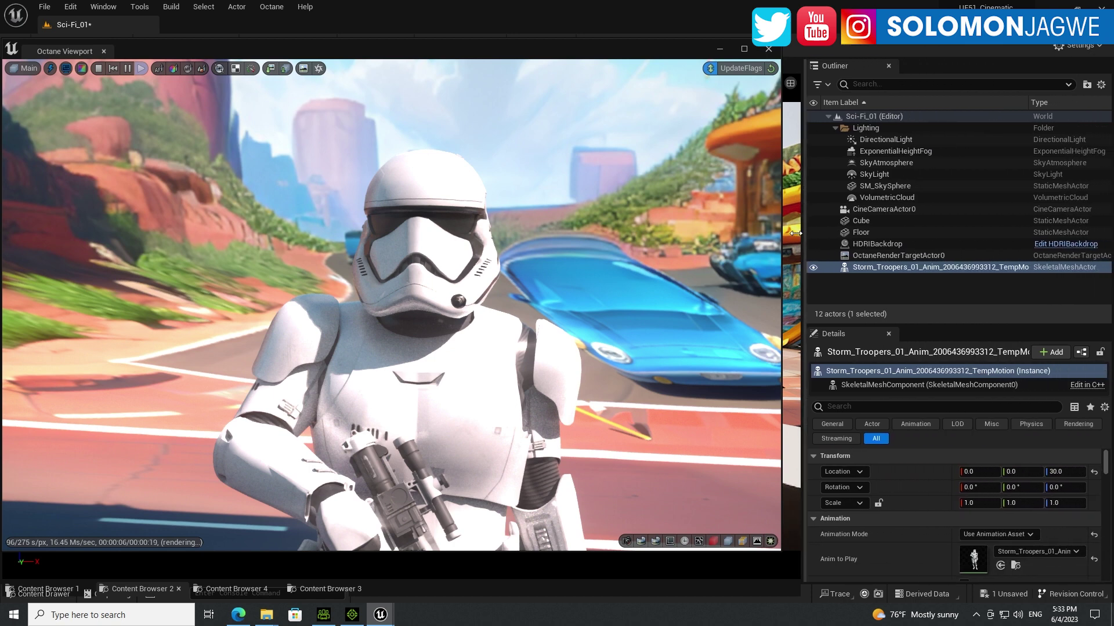
Select OctaneRenderTargetActor0, display its Kernel node settings, and enlarge the property area to show more kernel parameters.
click(868, 256)
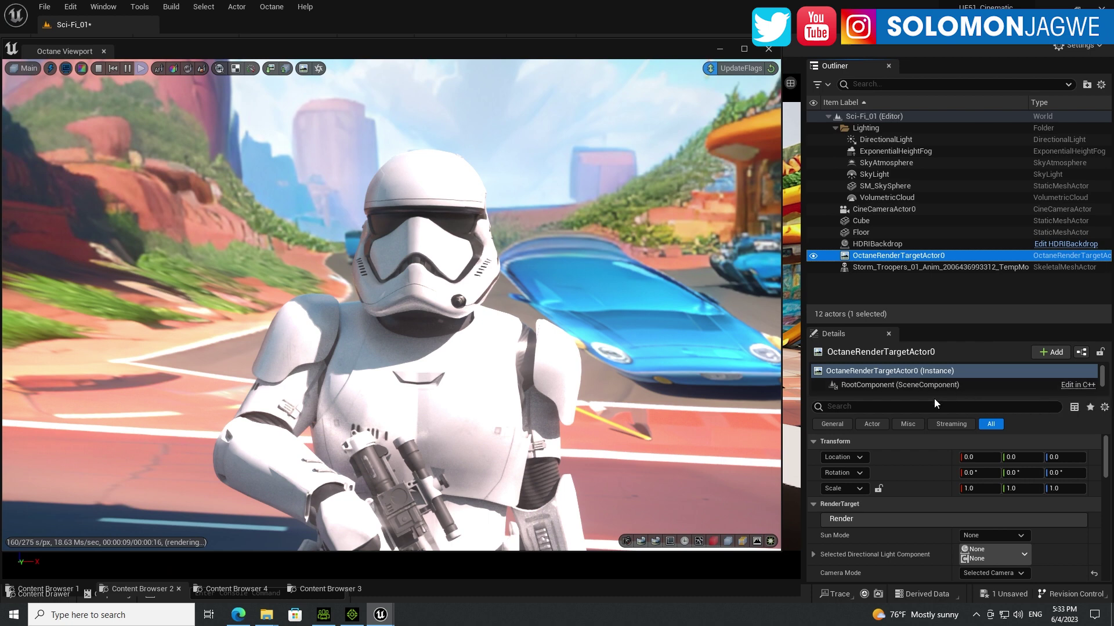
drag(933, 398, 934, 481)
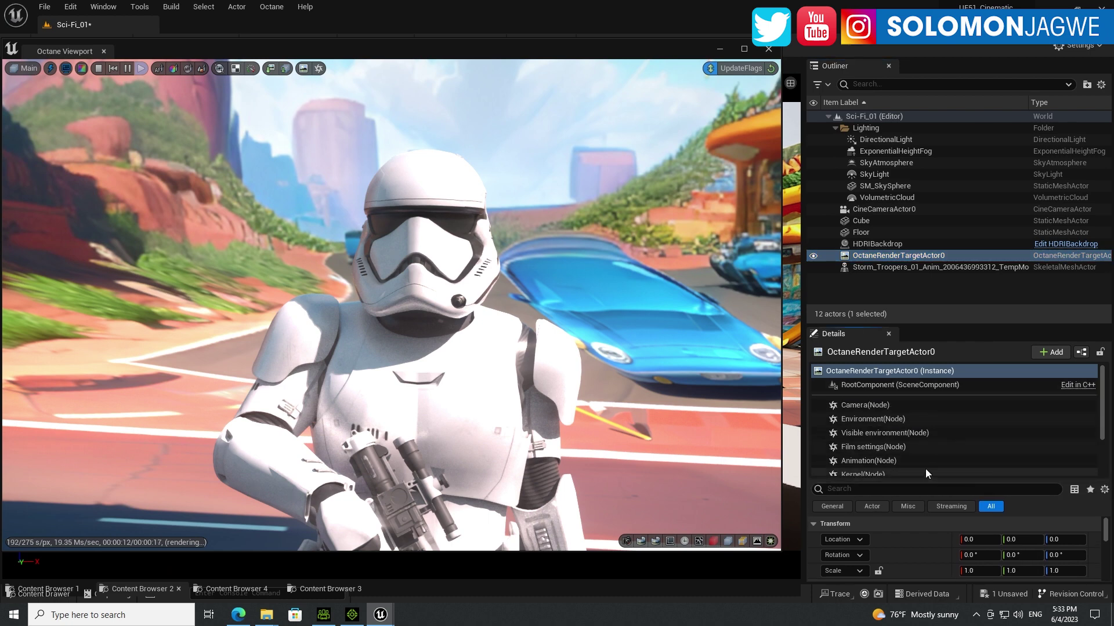
scroll(1099, 421, down, 2)
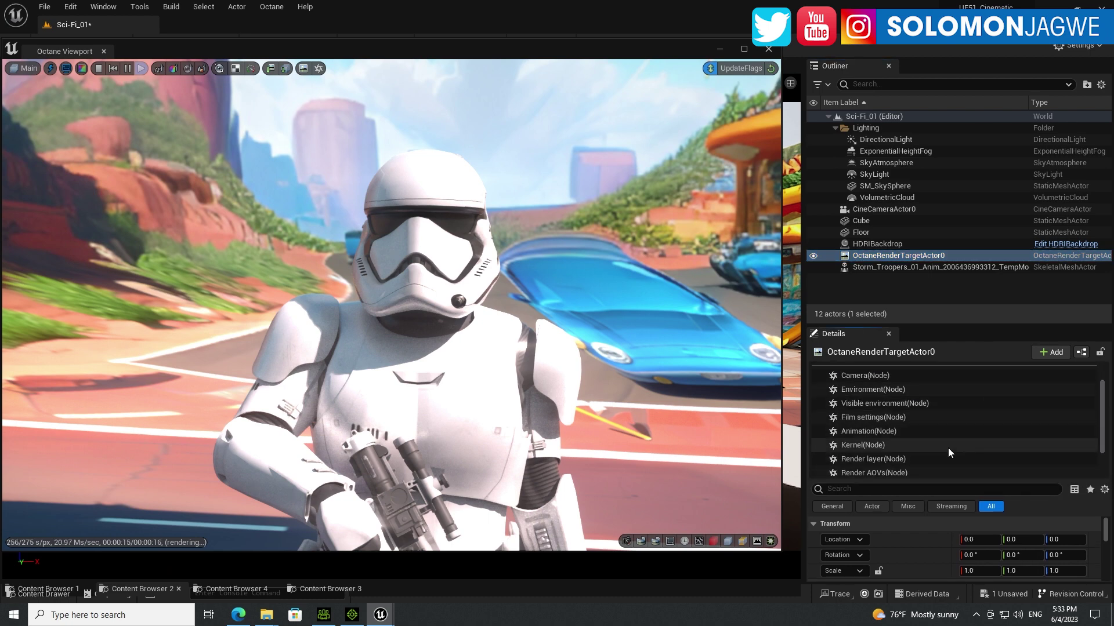
click(881, 449)
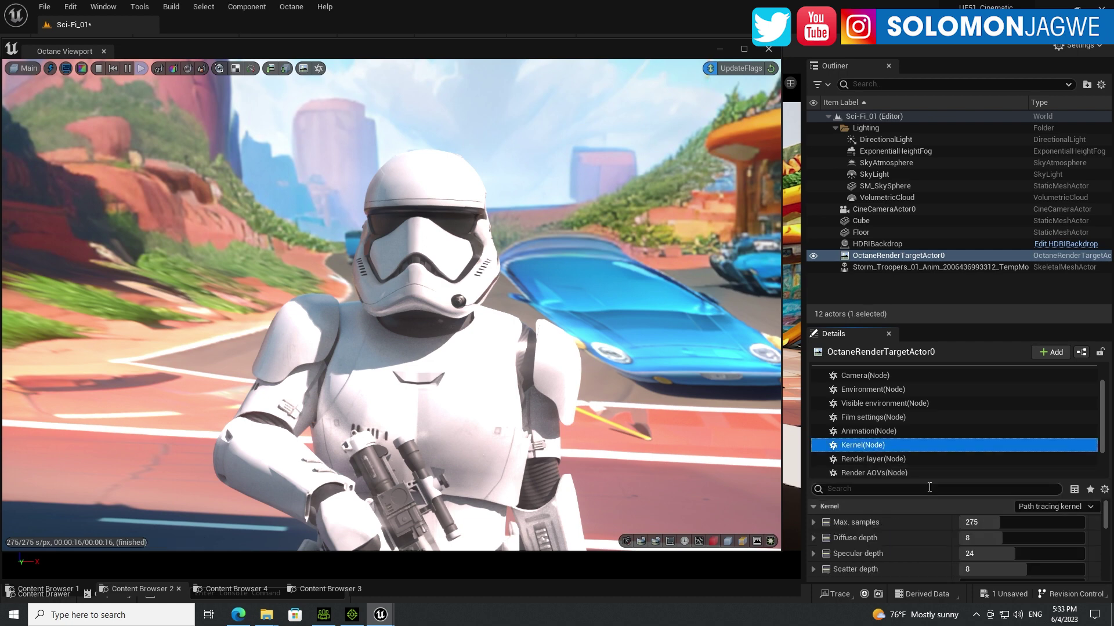
drag(928, 482, 976, 412)
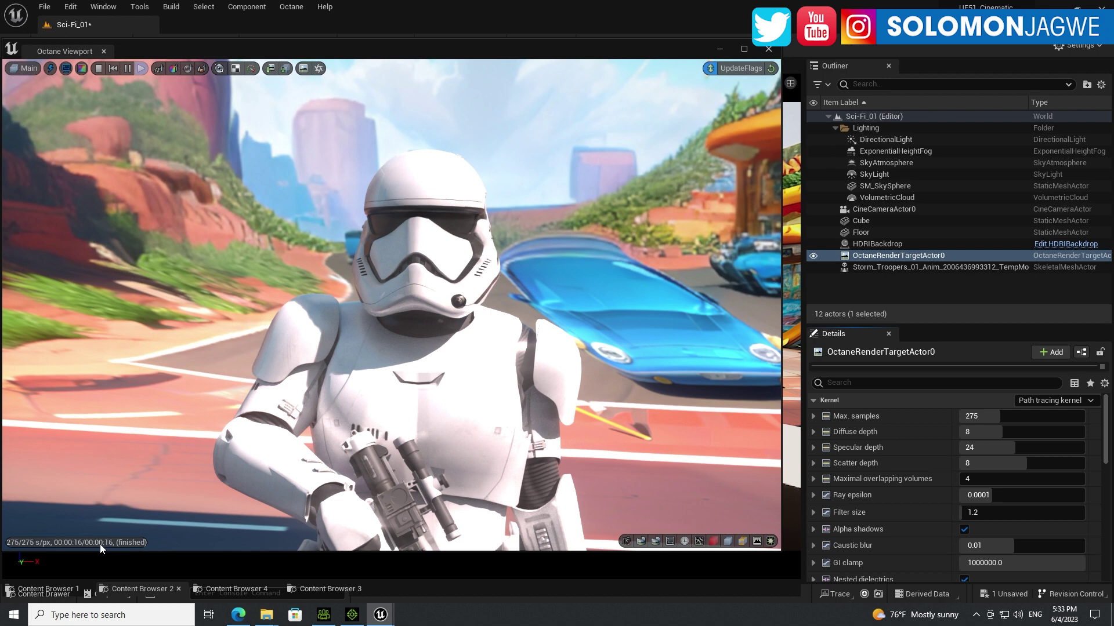
Set the path tracing kernel's Max. samples to 1000.
click(1007, 421)
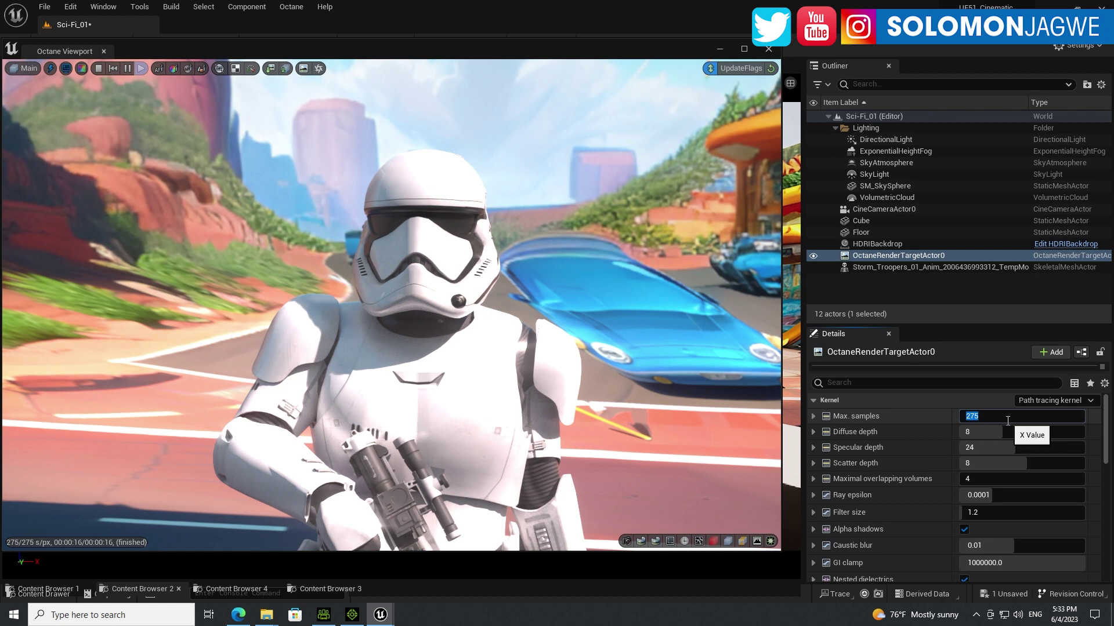
text(1000)
key(Return)
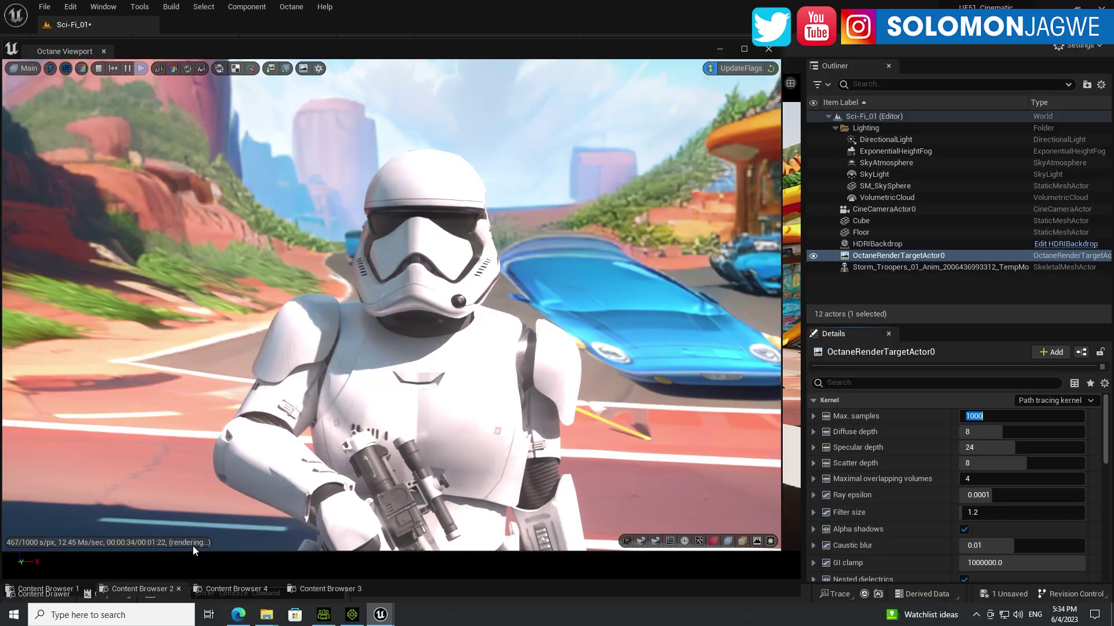
Move the Octane Viewport window aside and change the render target's kernel to Direct lighting kernel.
drag(394, 55, 493, 53)
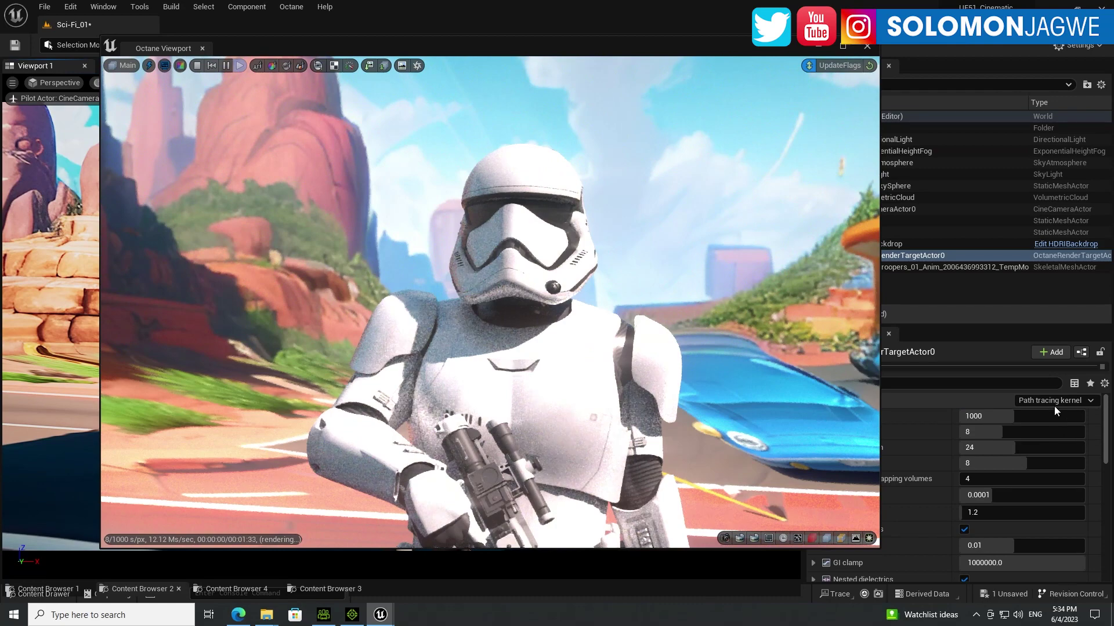
click(1055, 401)
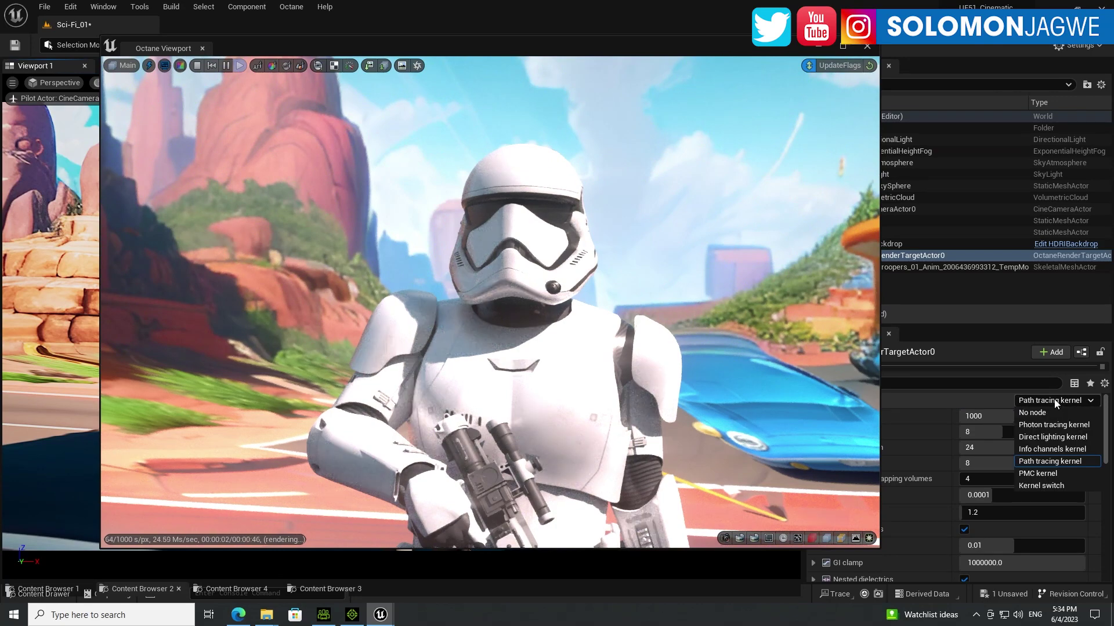
click(1044, 437)
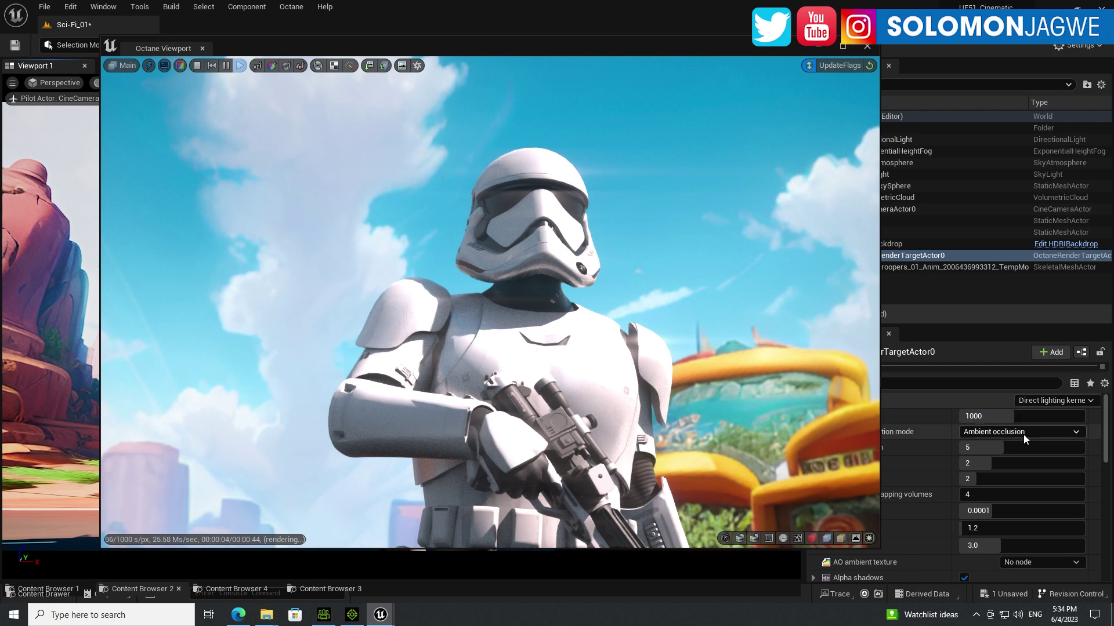
Move the Octane Viewport window clear of the kernel settings and set the Diffuse depth to 3.
drag(726, 48, 626, 46)
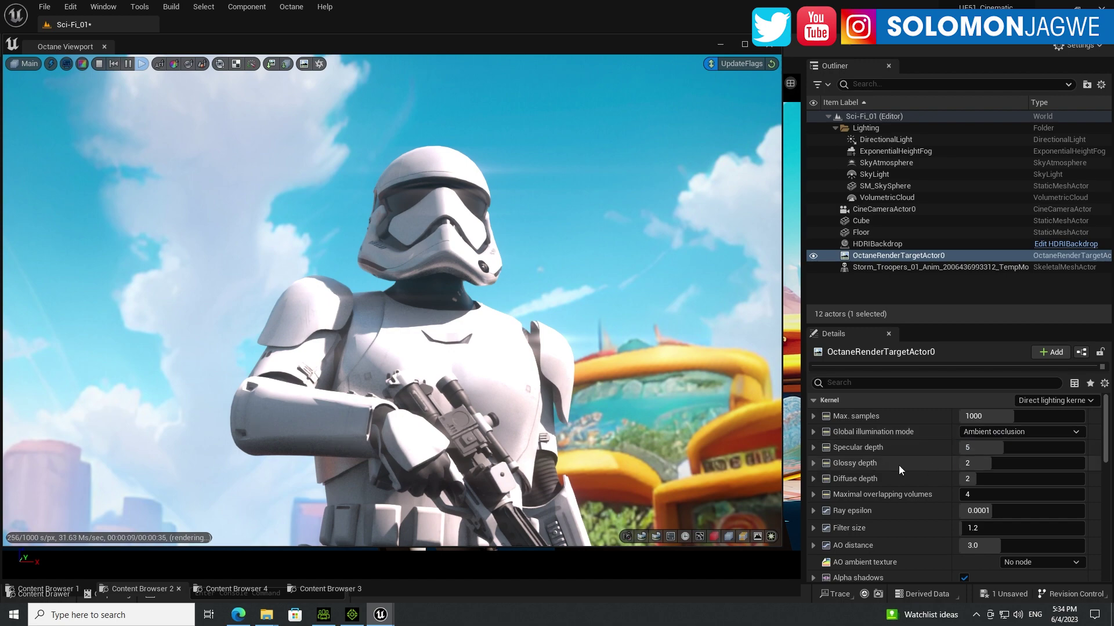
click(999, 482)
text(3)
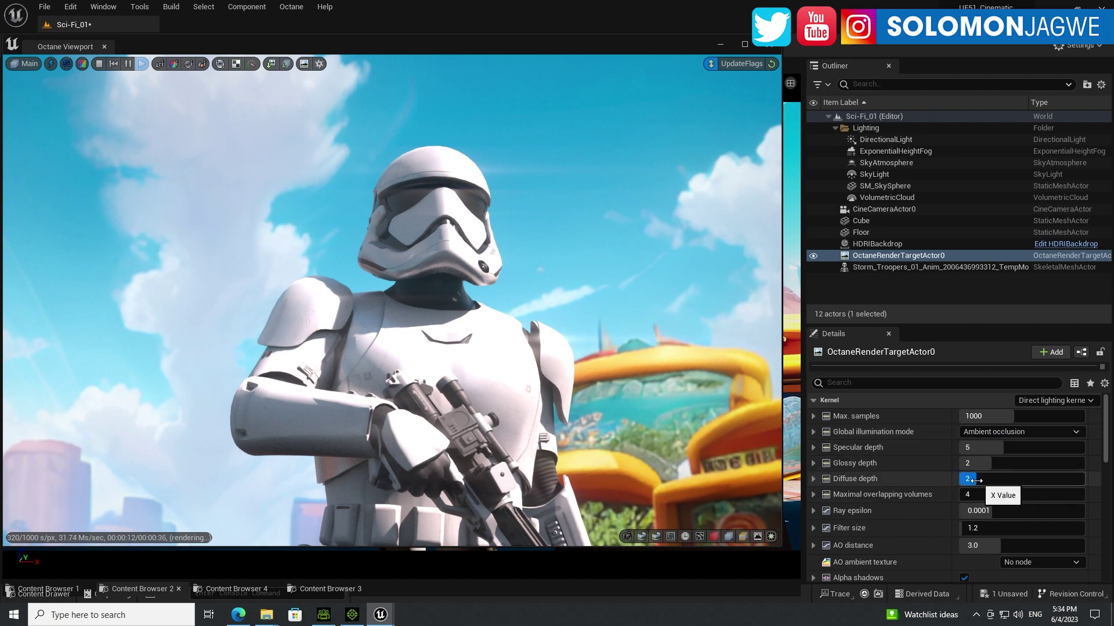
key(Return)
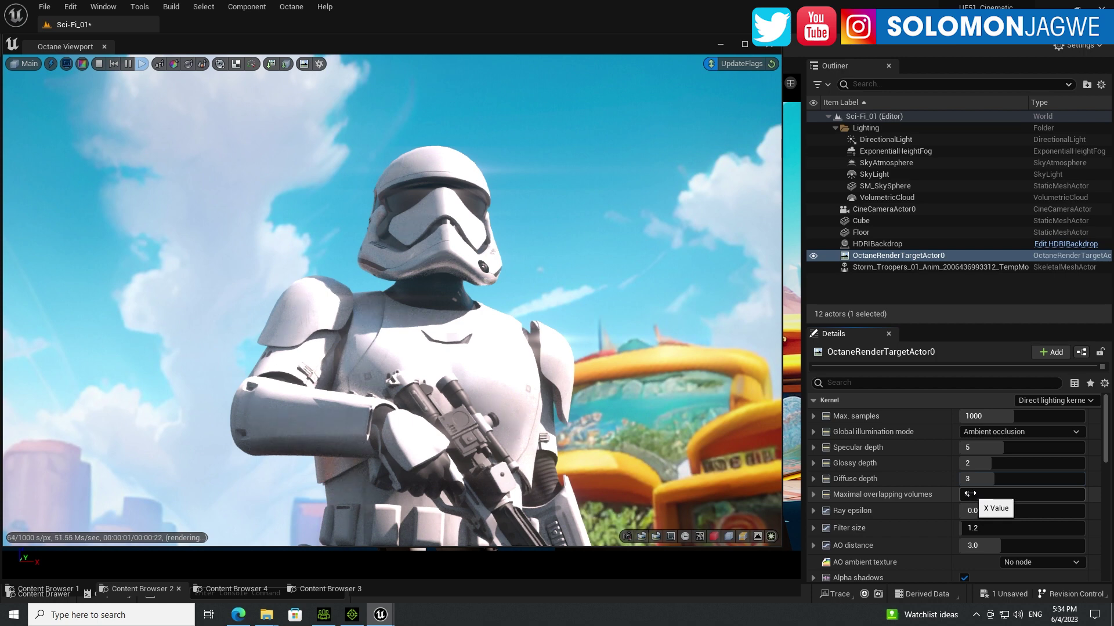
Set the direct lighting kernel's Global illumination mode to Diffuse and its Diffuse depth to 4.
click(999, 432)
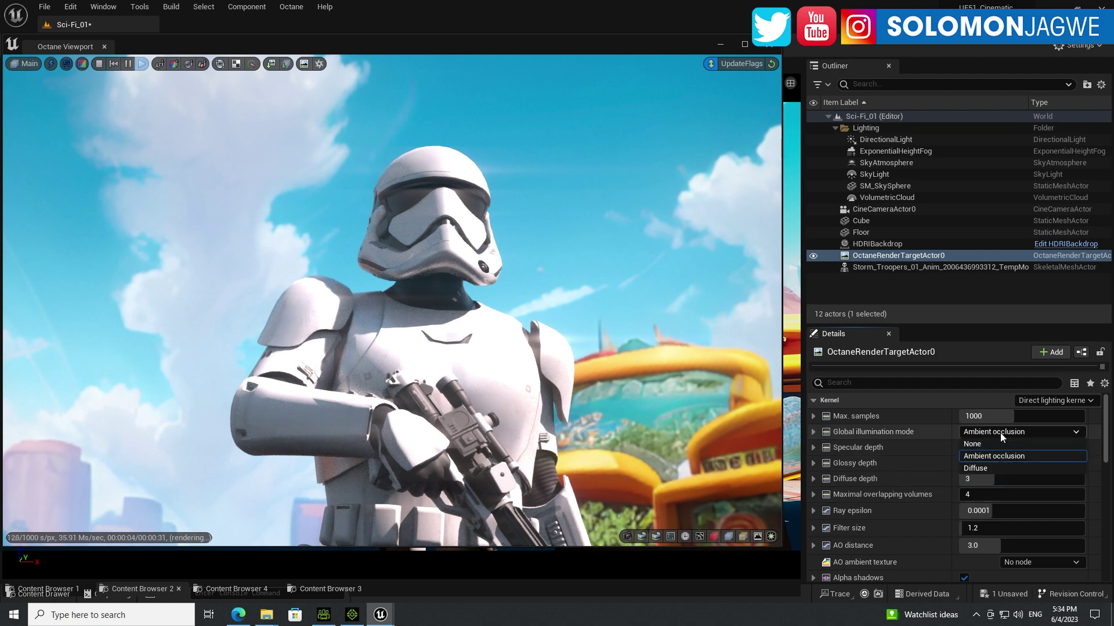
click(980, 468)
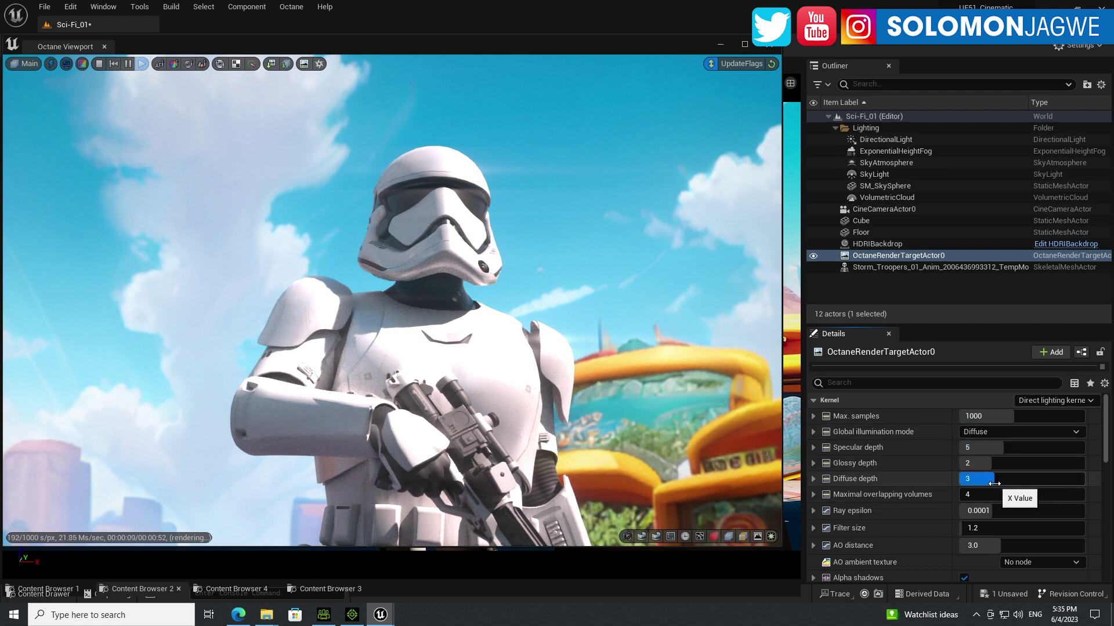
drag(995, 484, 998, 482)
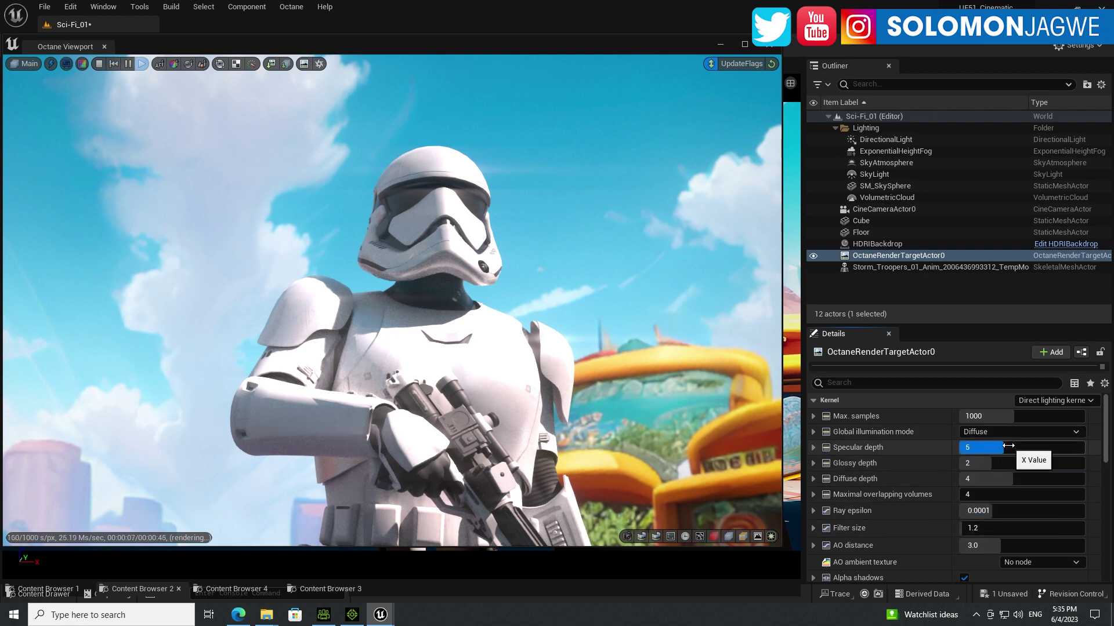
Uncover part of the level viewport and orbit the camera around the stormtrooper to examine the direct lighting render.
drag(318, 48, 334, 49)
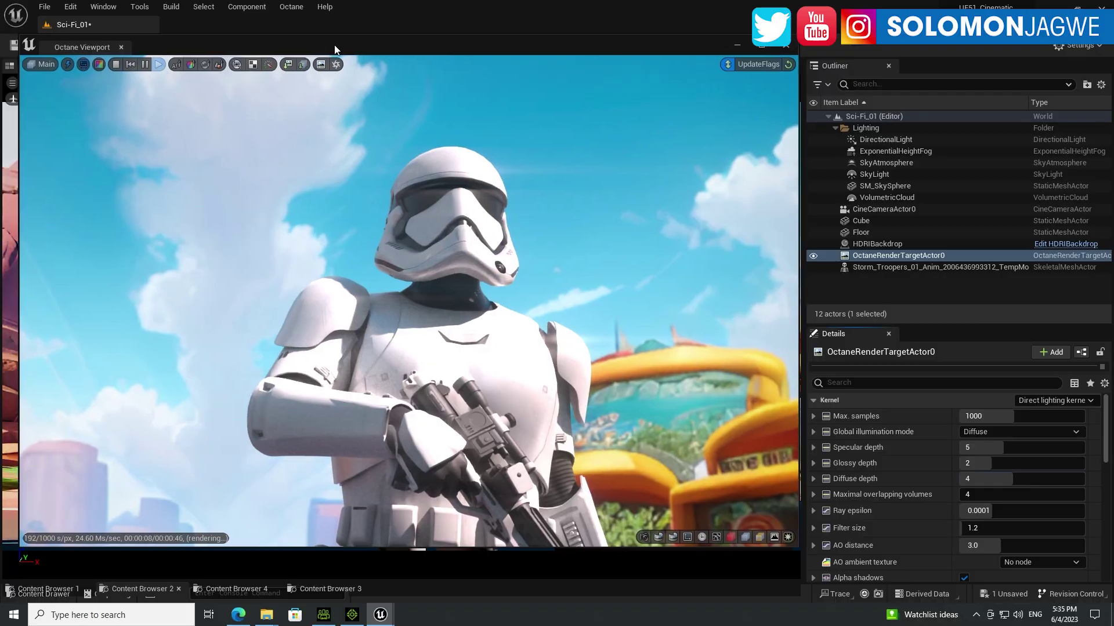
alt+drag(6, 316, 145, 331)
right_drag(15, 310, 8, 320)
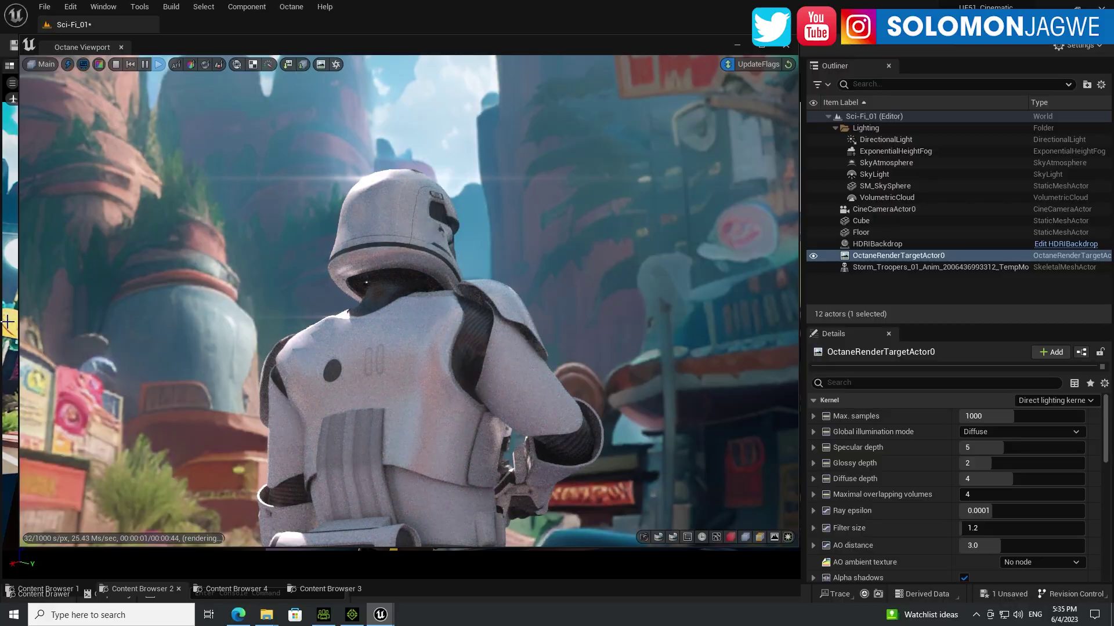
alt+drag(7, 337, 89, 335)
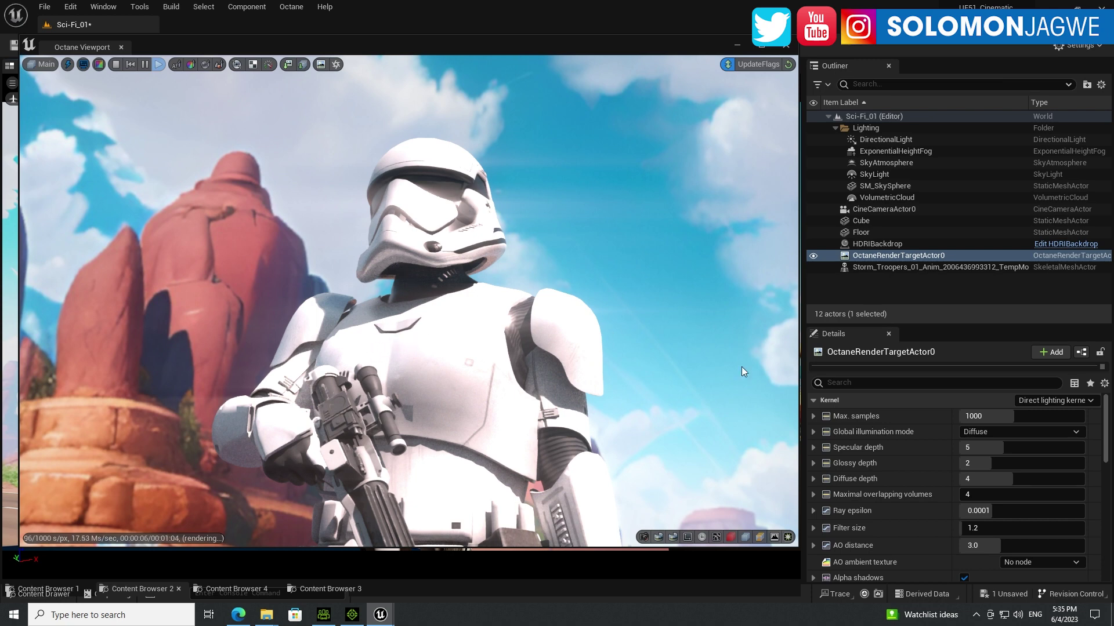
Try Ambient occlusion as the Global illumination mode, and switch the render target's kernel to Path tracing kernel.
click(1010, 433)
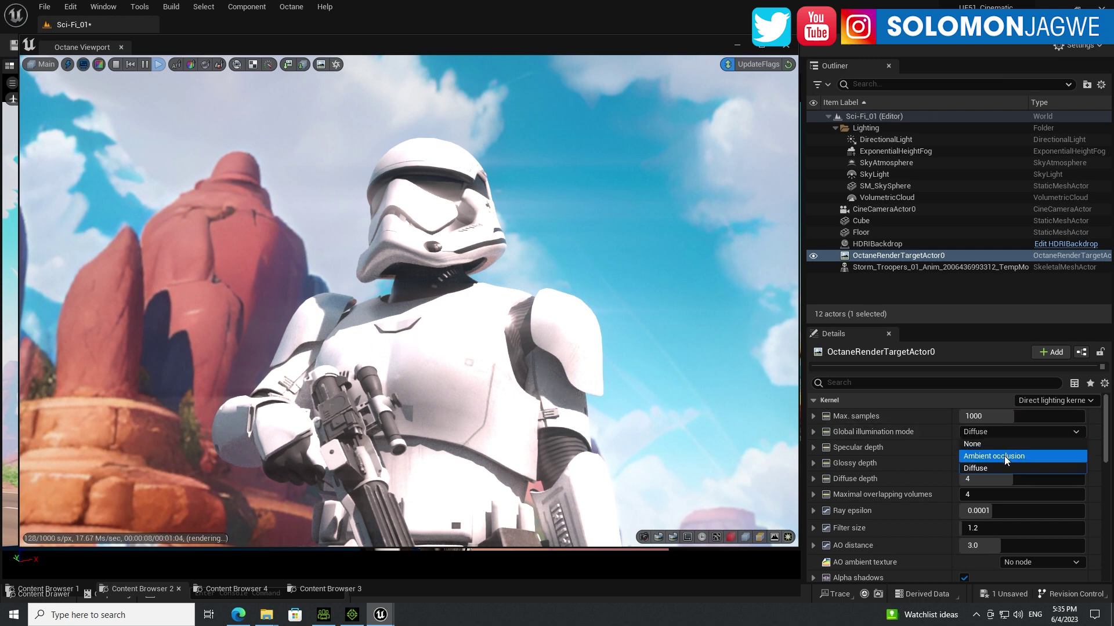
click(1004, 456)
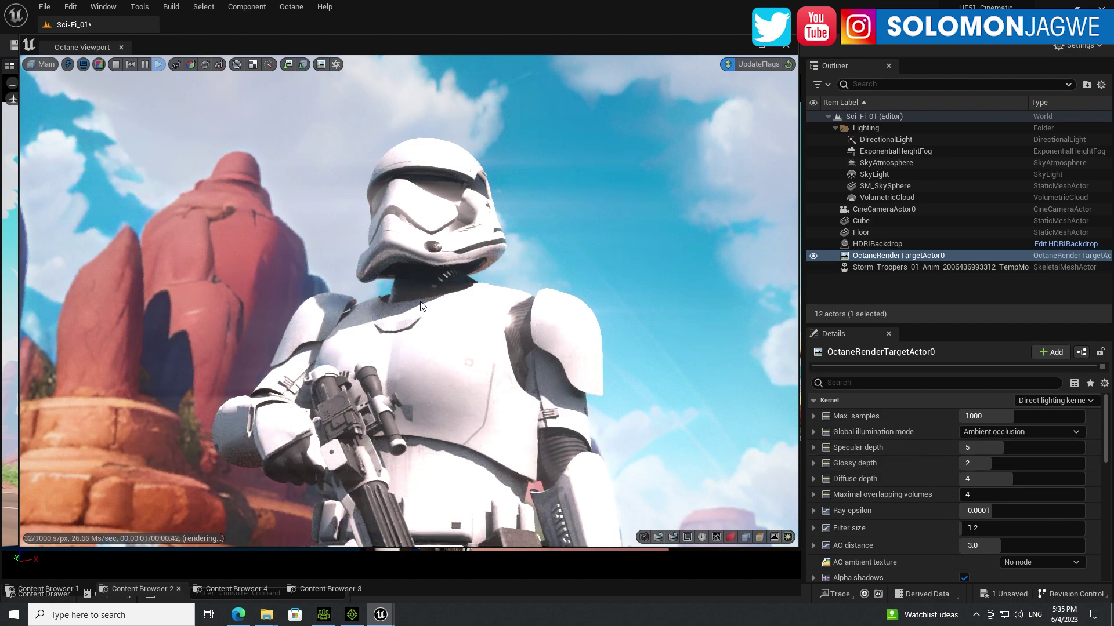
click(1041, 400)
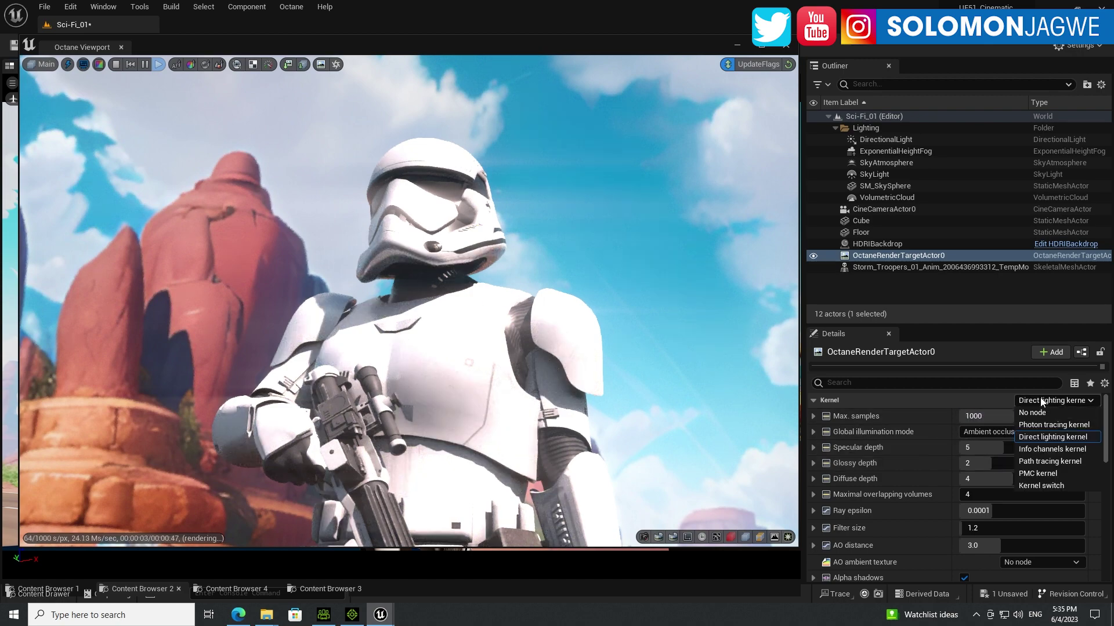
click(1039, 462)
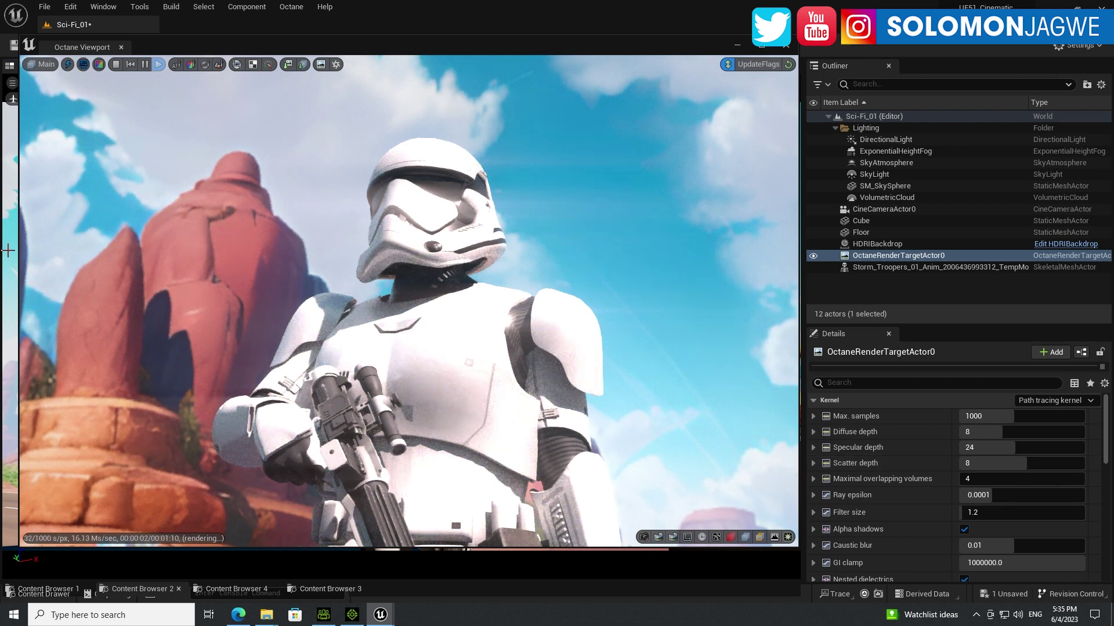
Move the Octane Viewport window aside and orbit the piloted camera to examine the path-traced stormtrooper from several angles.
drag(186, 53, 374, 69)
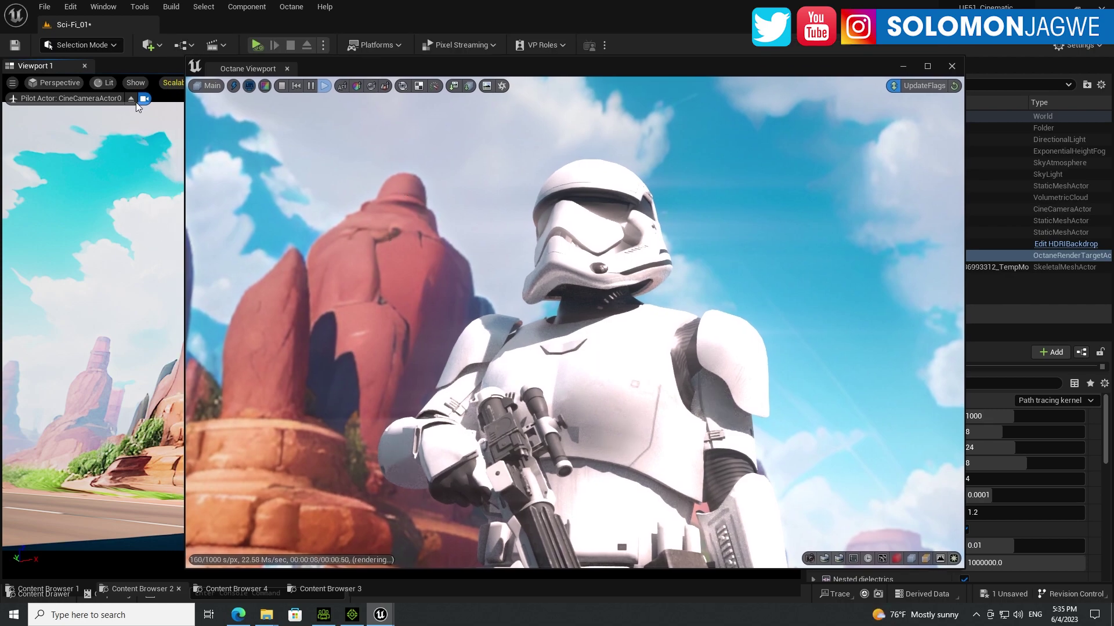
alt+drag(70, 253, 116, 278)
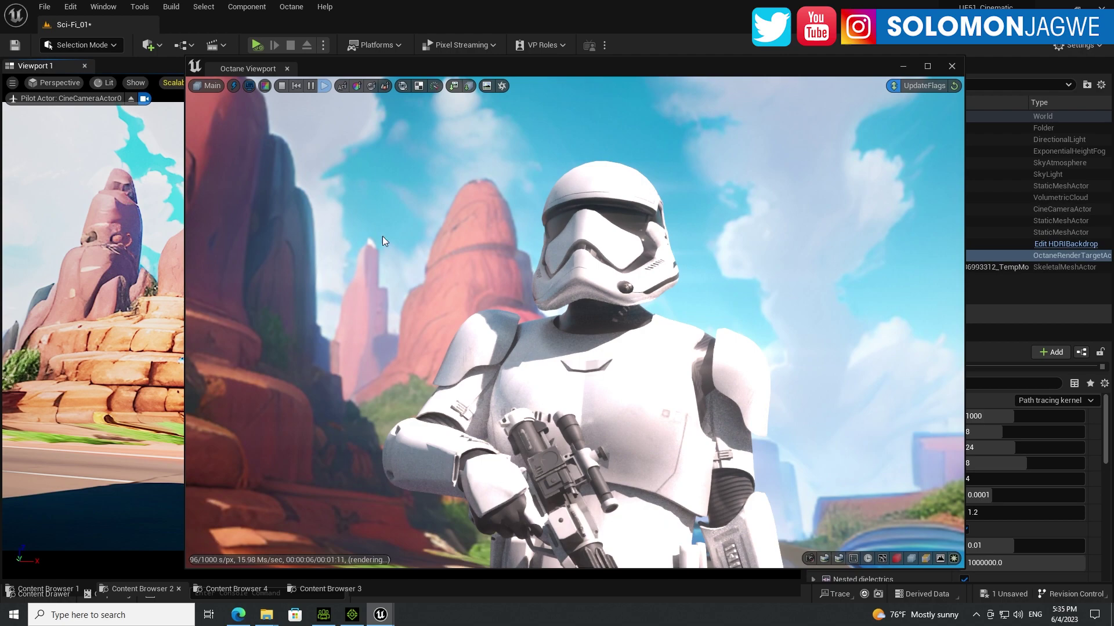
alt+drag(94, 247, 118, 134)
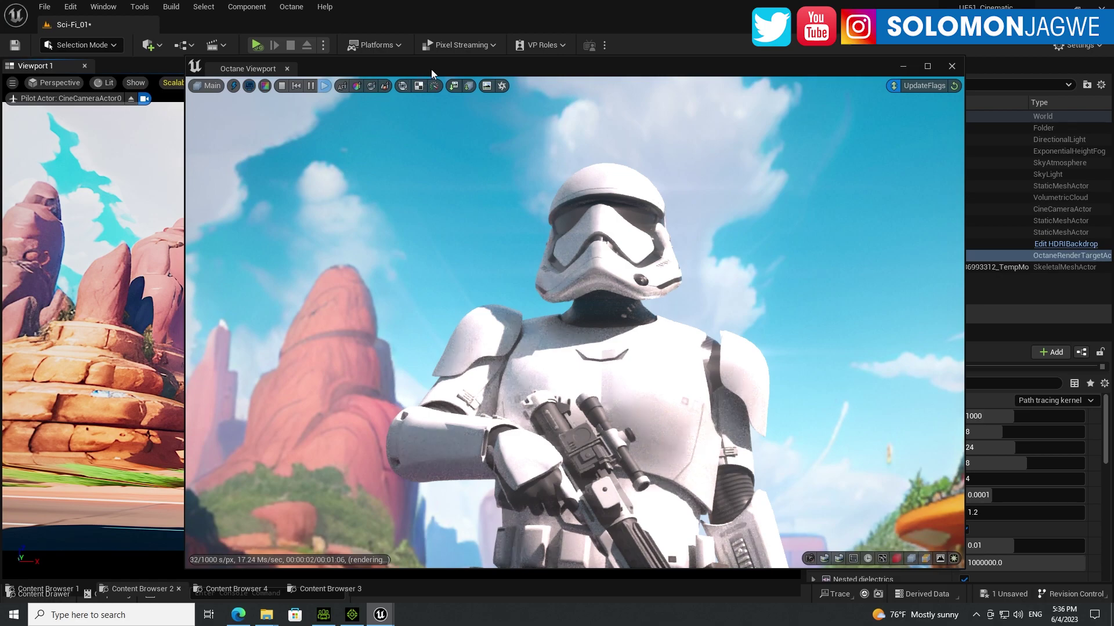
drag(430, 68, 451, 62)
mouse_move(148, 242)
alt+mouse_down()
mouse_move(138, 241)
mouse_move(159, 242)
alt+mouse_up()
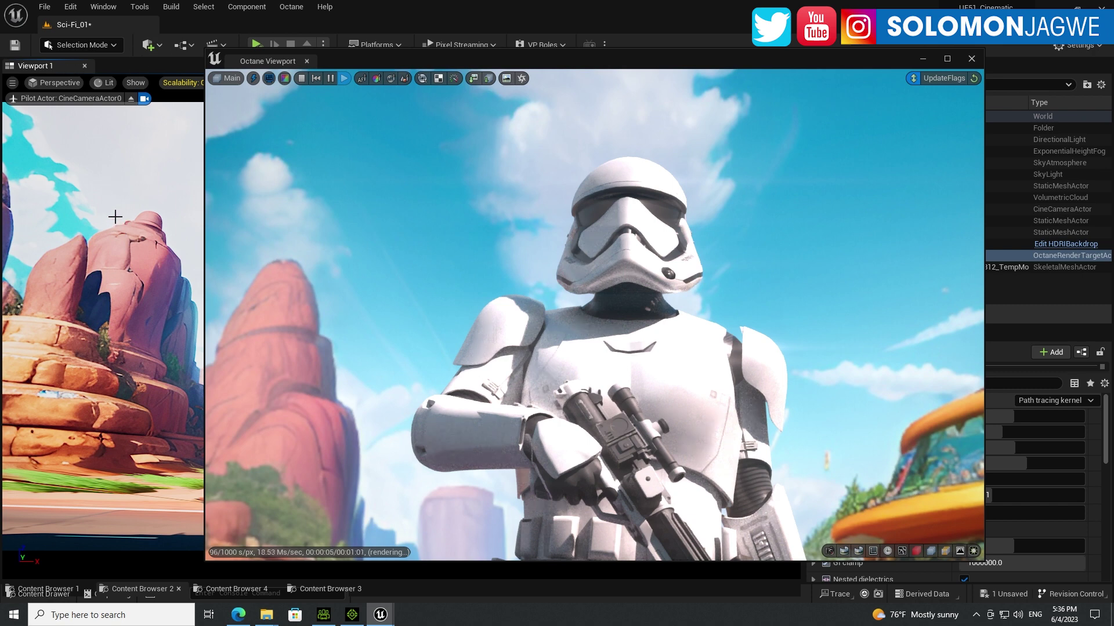
mouse_move(94, 225)
alt+mouse_down()
mouse_move(124, 240)
mouse_move(150, 232)
mouse_move(104, 232)
mouse_move(99, 220)
alt+mouse_up()
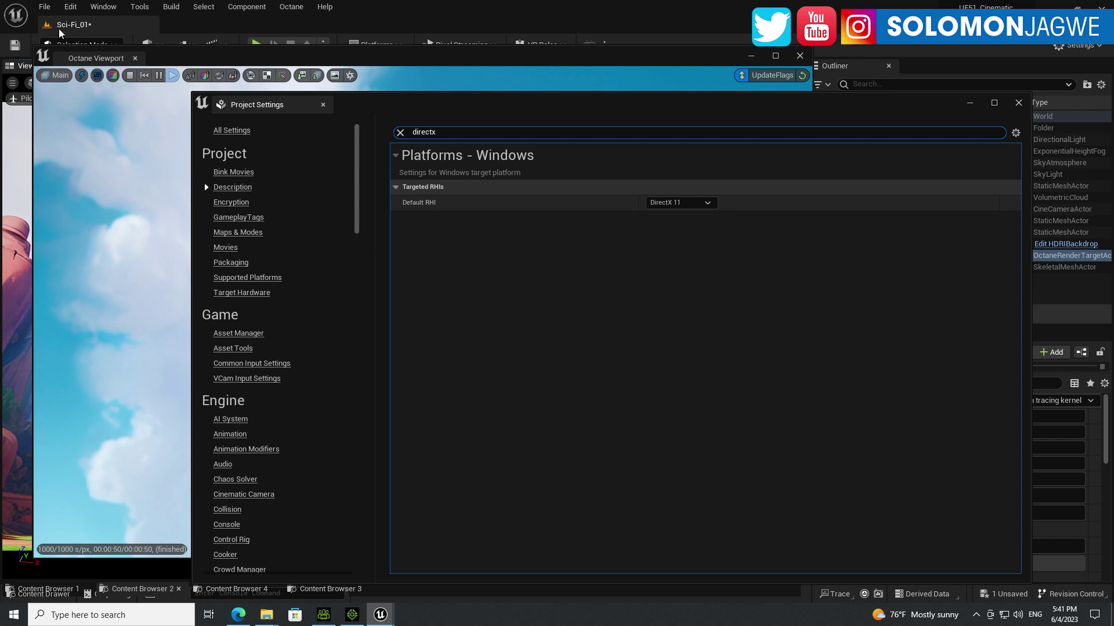
Review the Default RHI choices under Targeted RHIs in the Project Settings, and close the settings window.
click(70, 8)
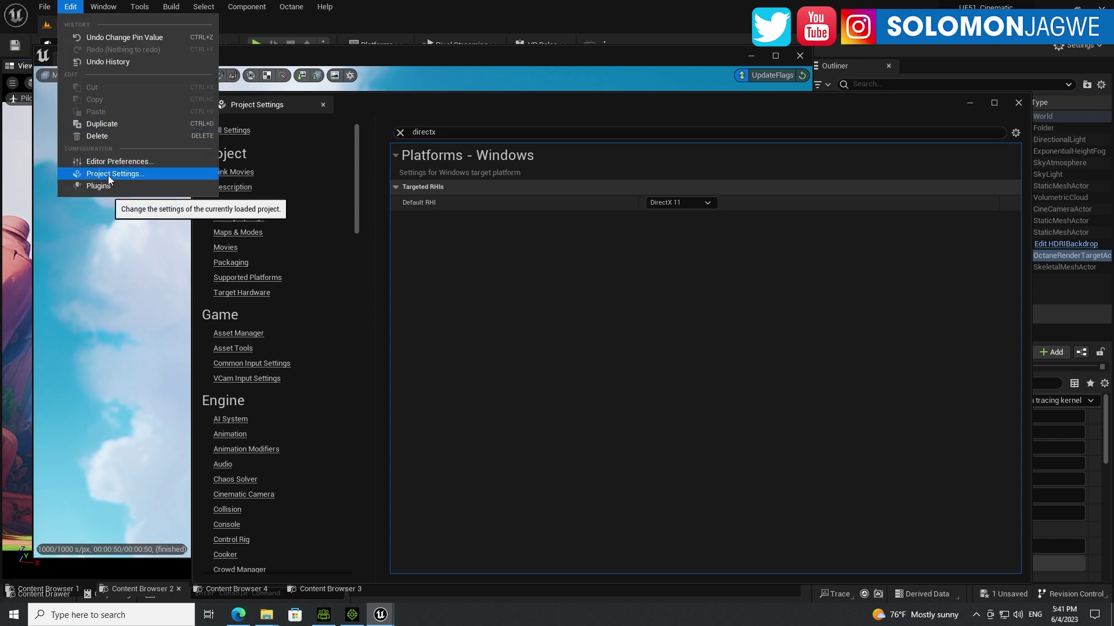
click(440, 135)
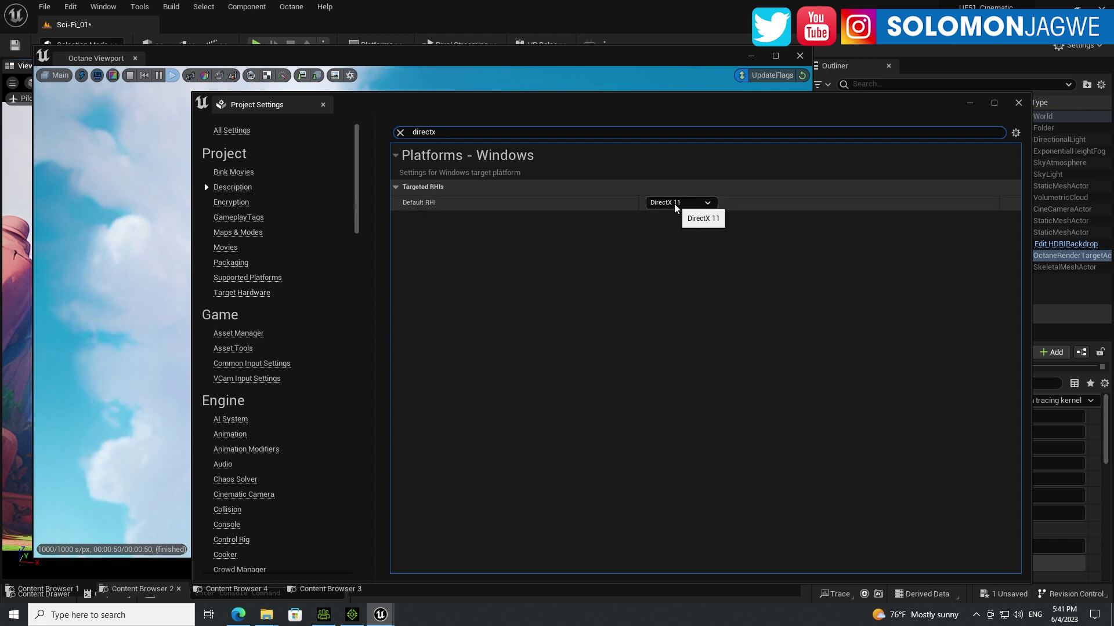
click(707, 203)
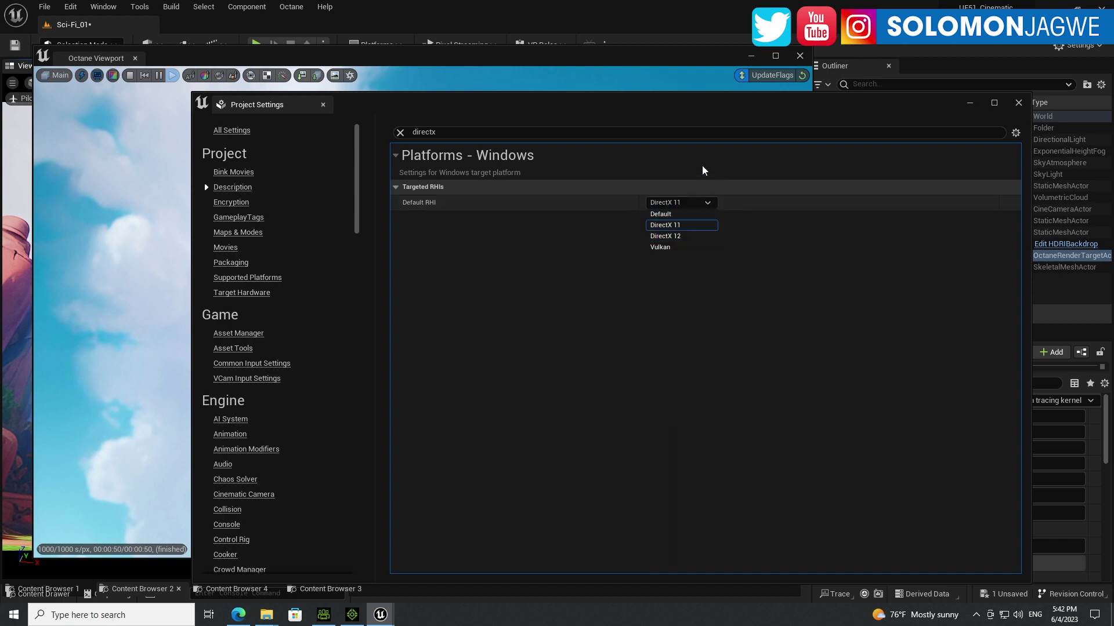
click(719, 267)
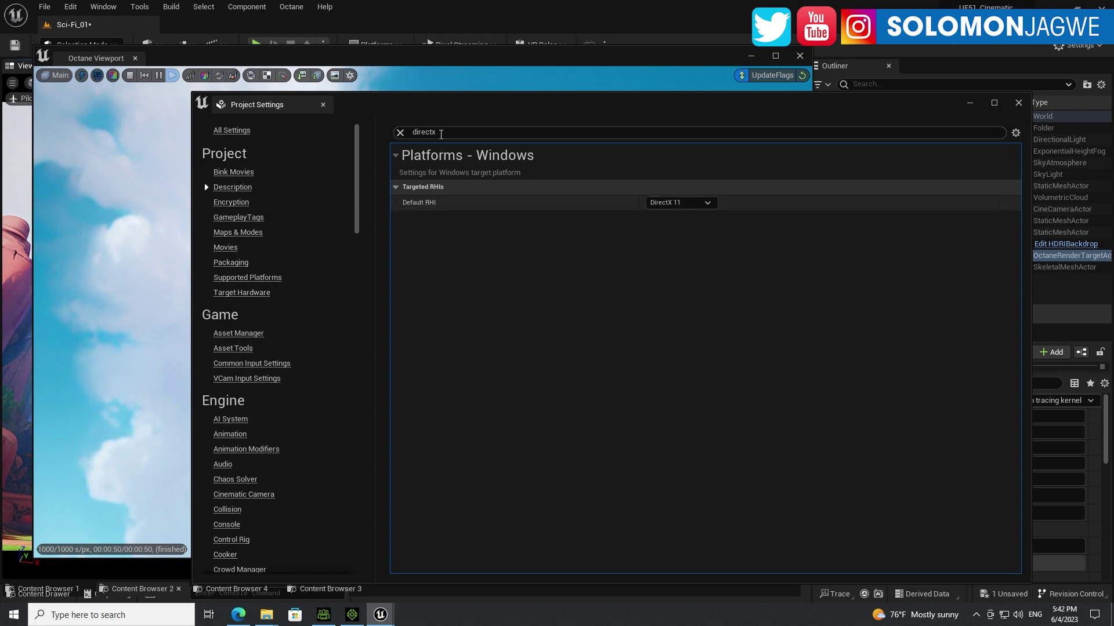
click(1018, 104)
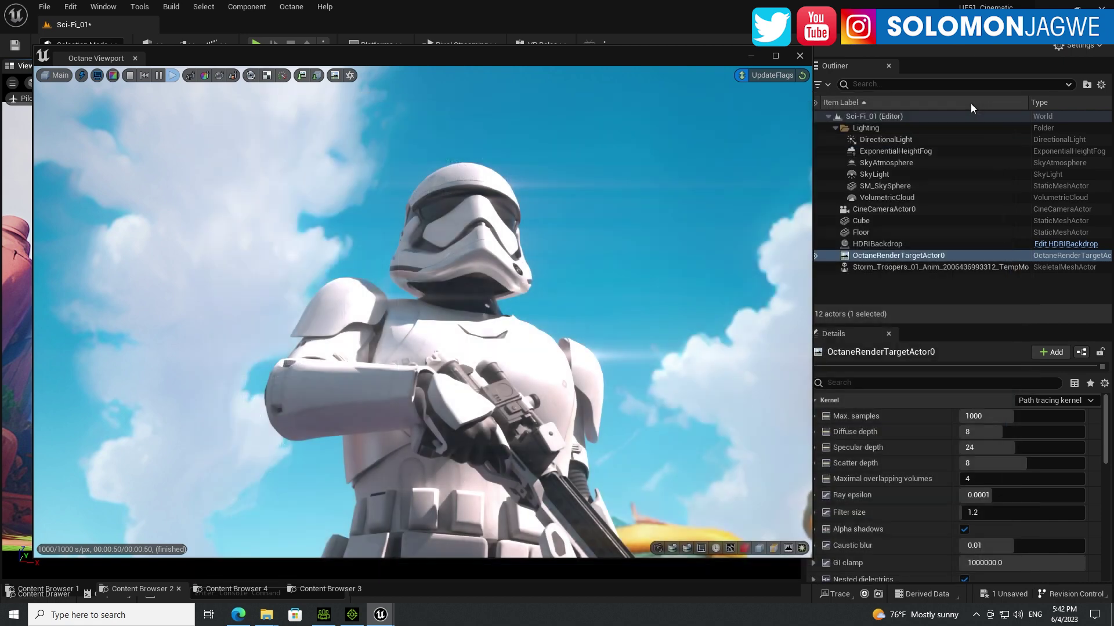
Close the Octane Viewport window and enable Octane's Unreal viewport interactive mode.
click(800, 57)
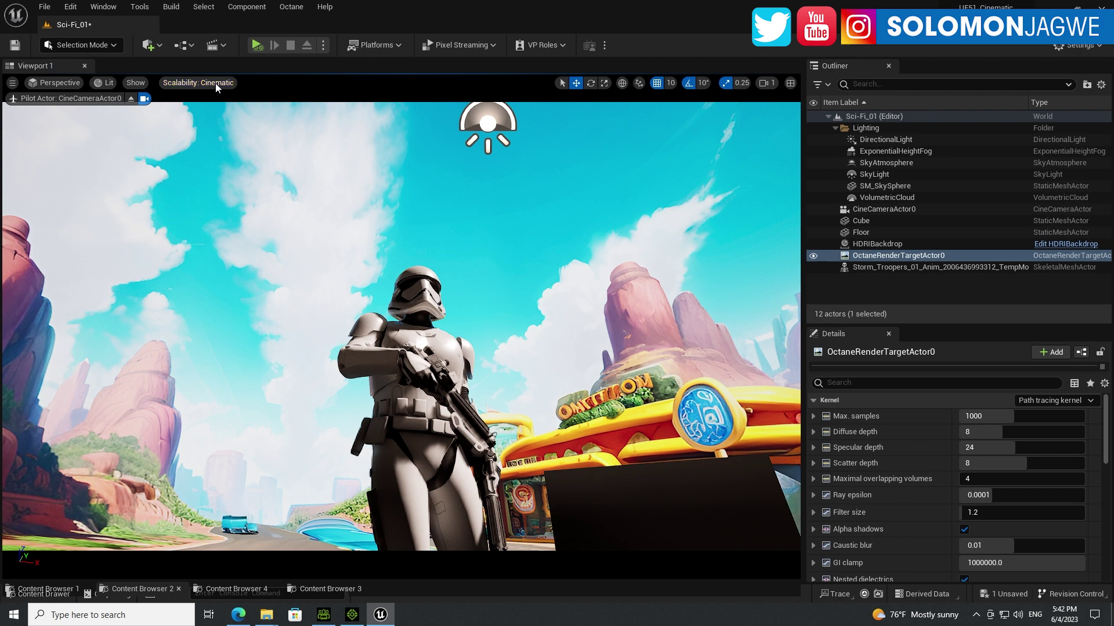
click(291, 8)
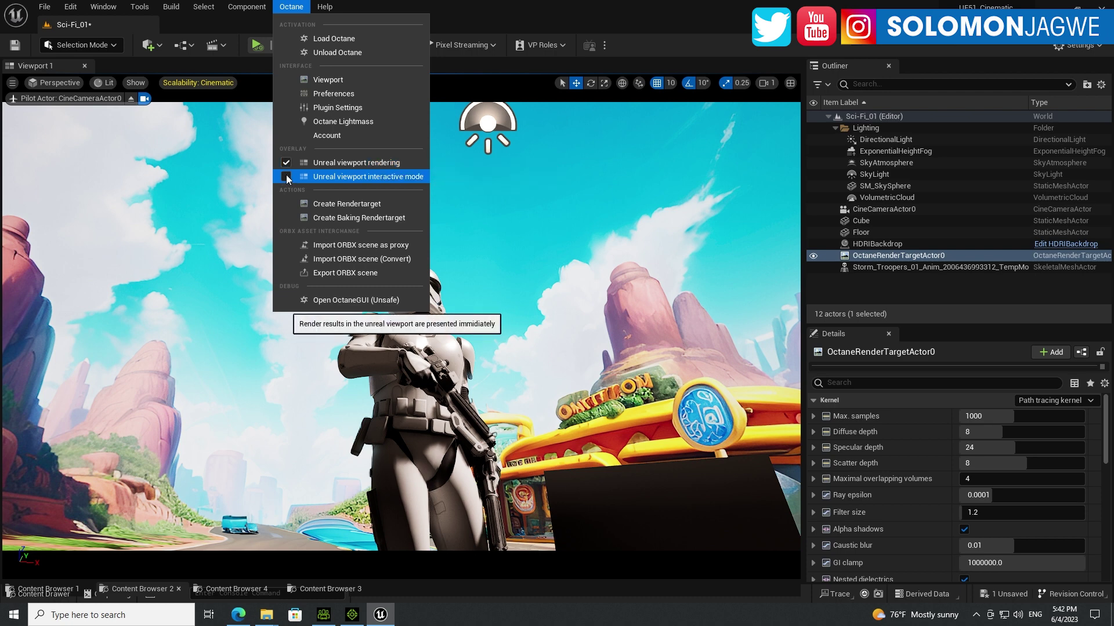
key(Escape)
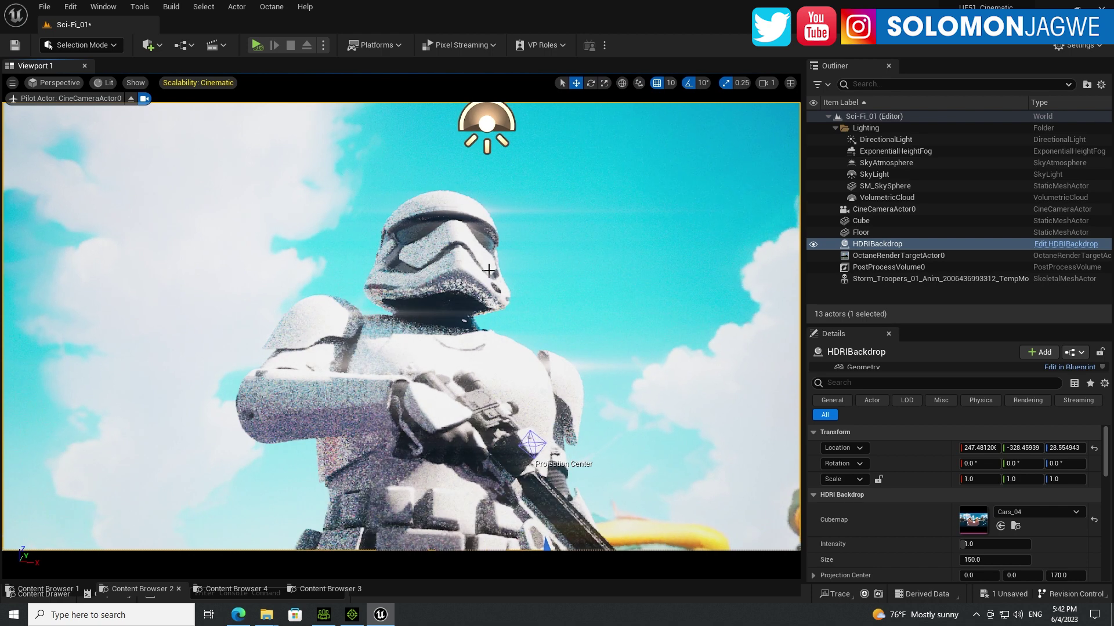
Reframe the stormtrooper by piloting CineCameraActor0, and leave the pilot mode with the viewport's gizmos hidden.
click(48, 85)
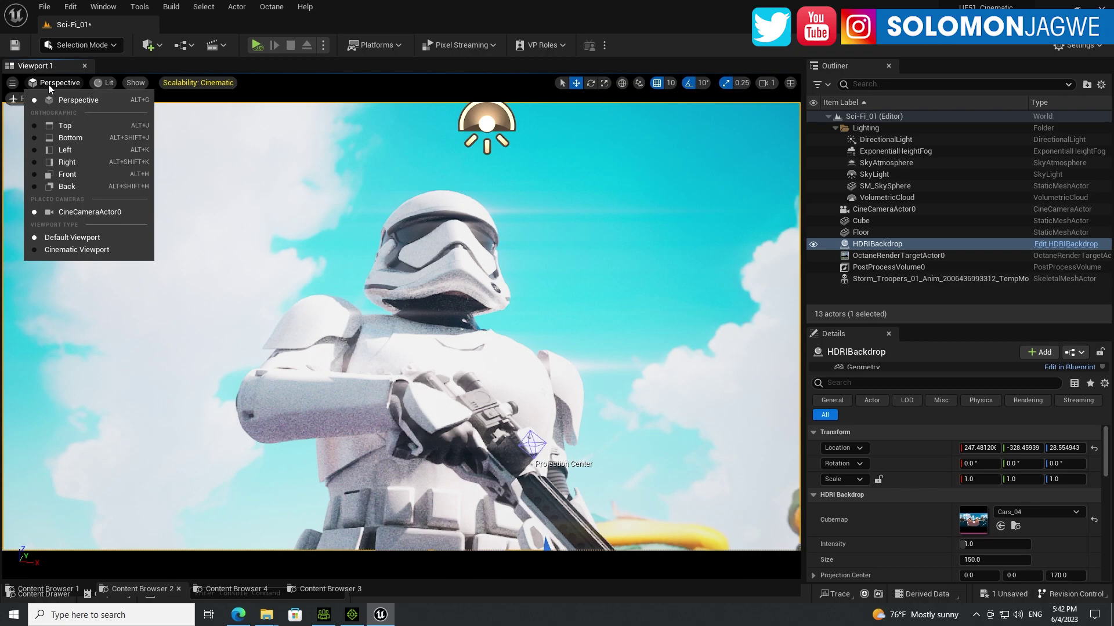
click(81, 213)
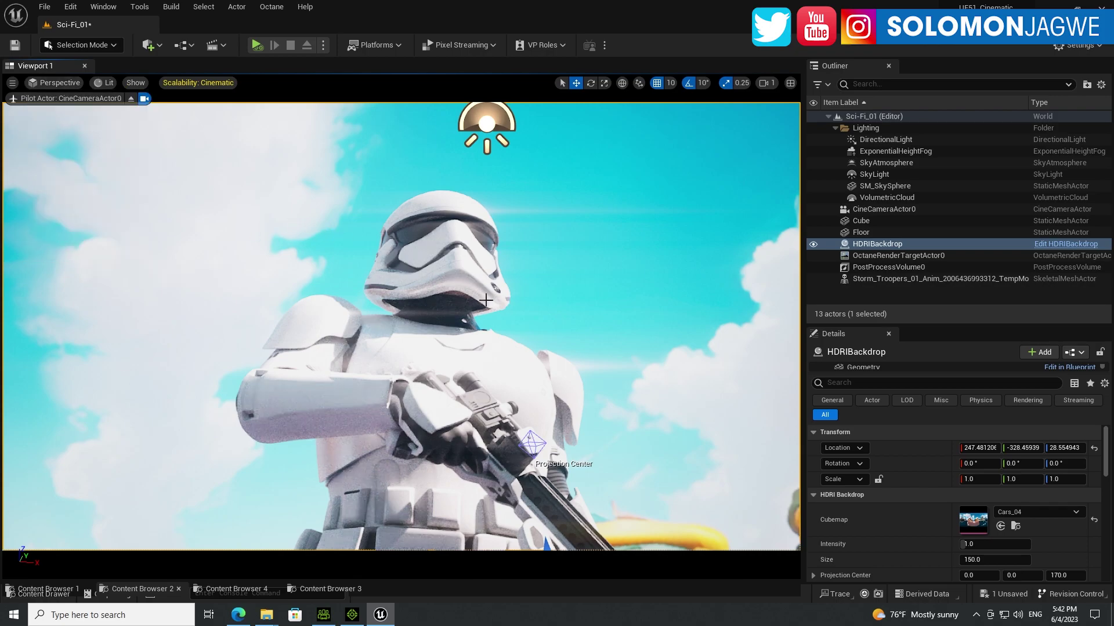
alt+drag(443, 295, 380, 279)
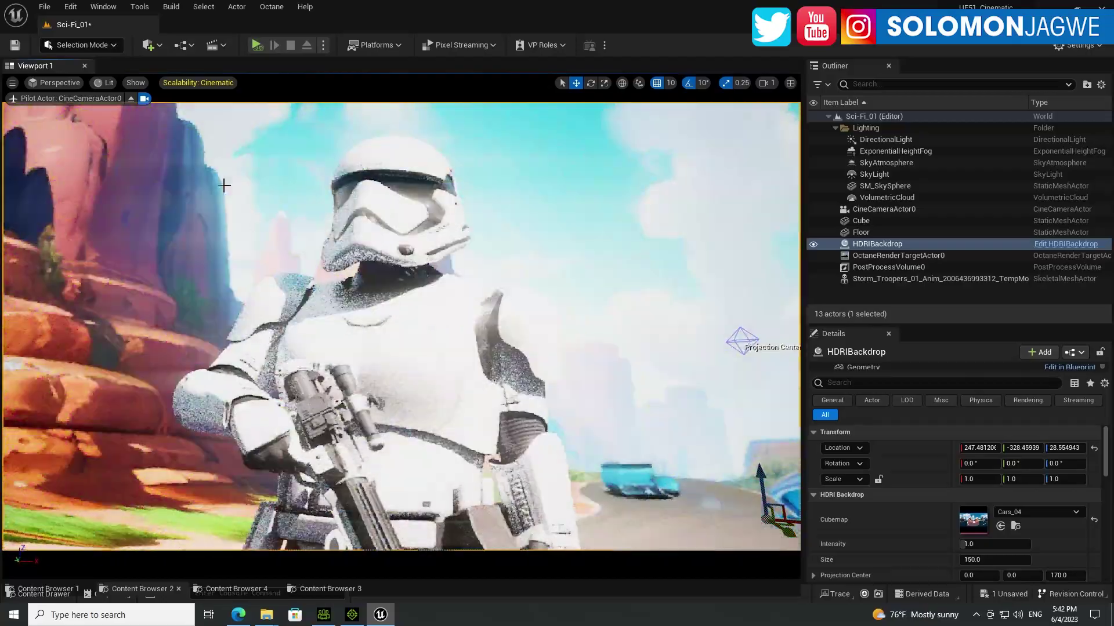
click(131, 98)
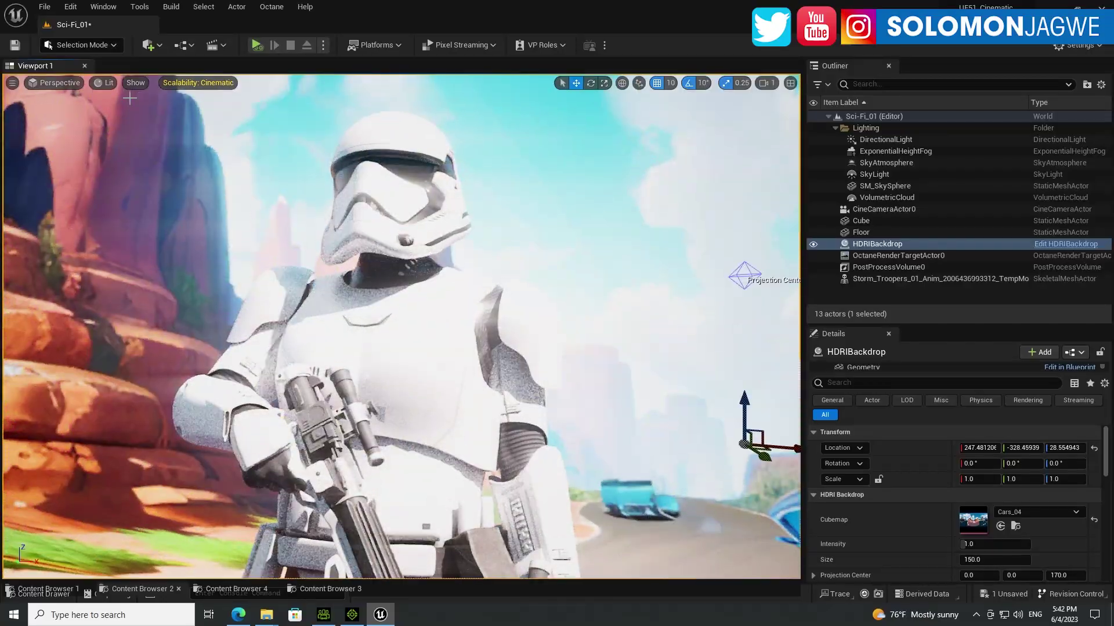
key(g)
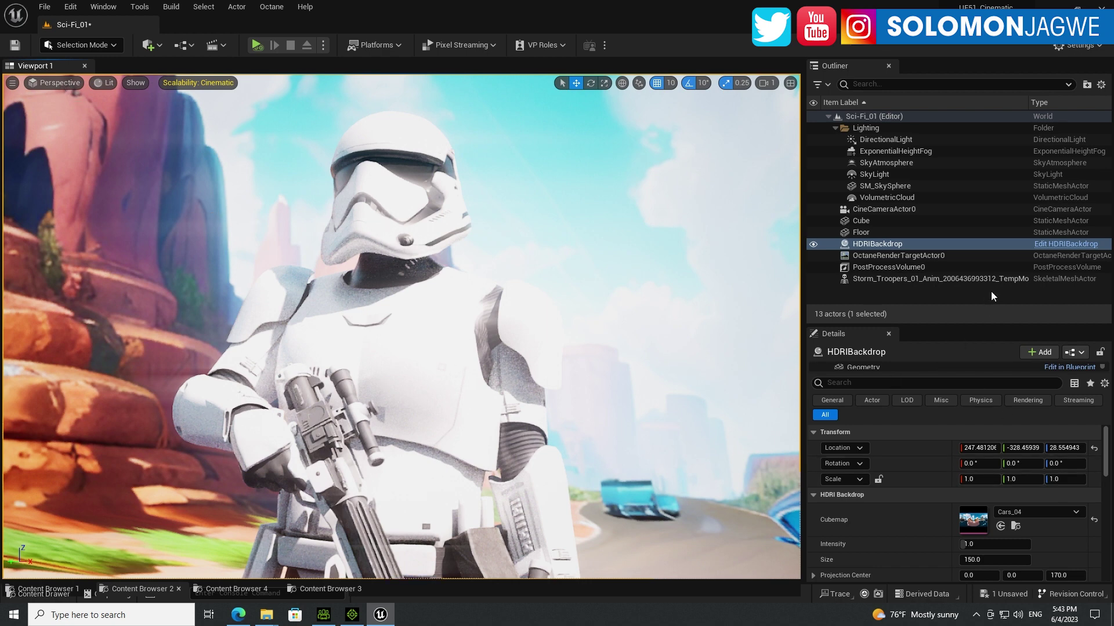
Select OctaneRenderTargetActor0 and enlarge its property area to show the RenderTarget camera and kernel settings.
click(902, 256)
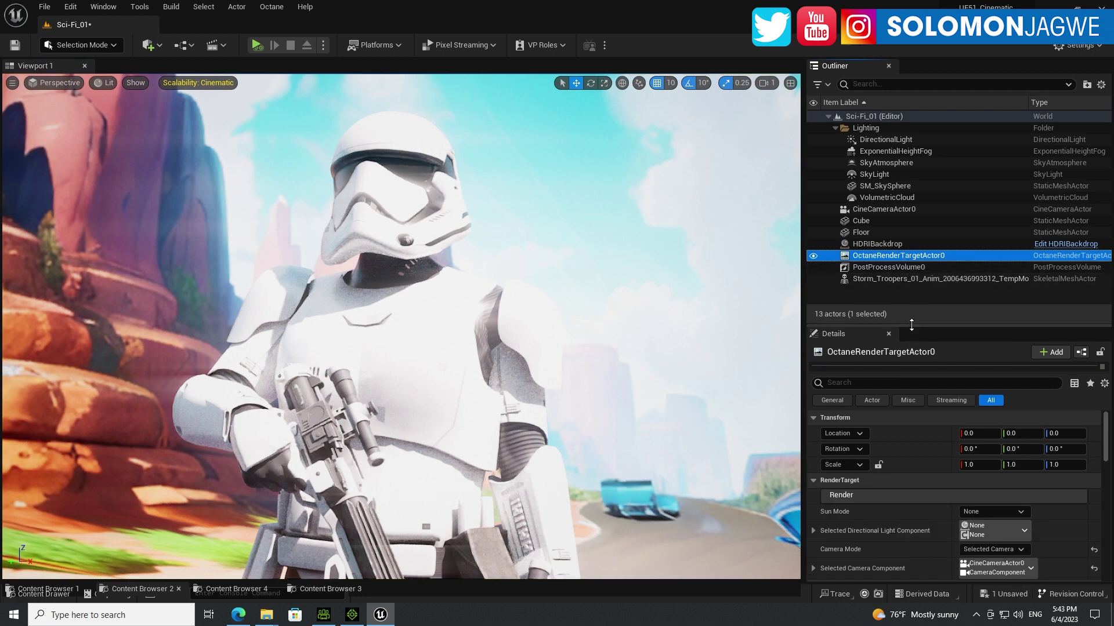
drag(910, 326, 903, 172)
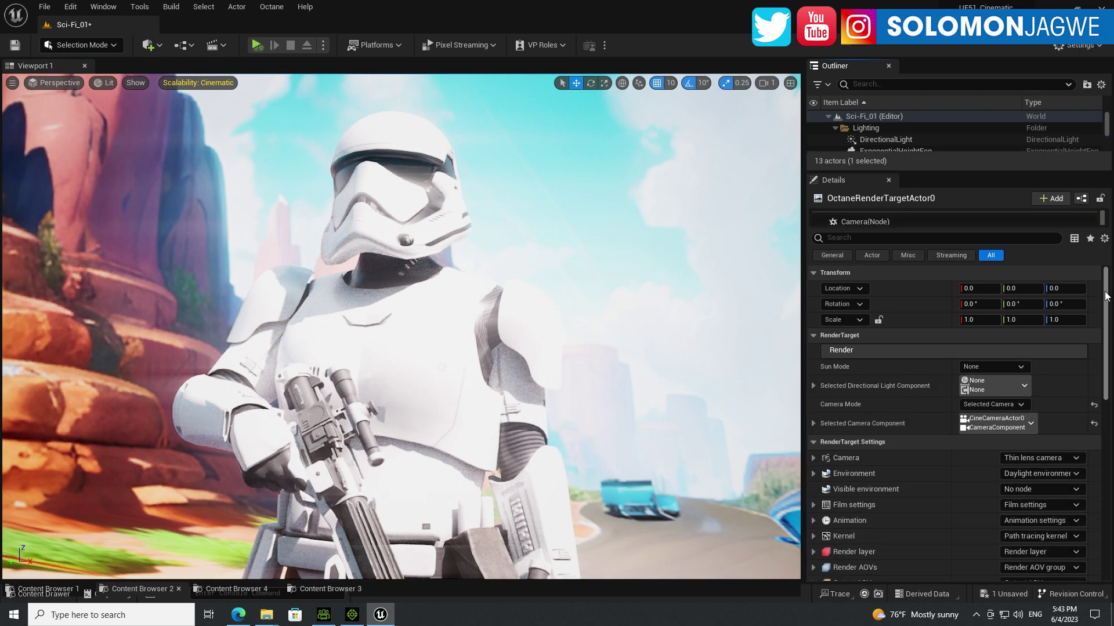
drag(1105, 296, 1104, 330)
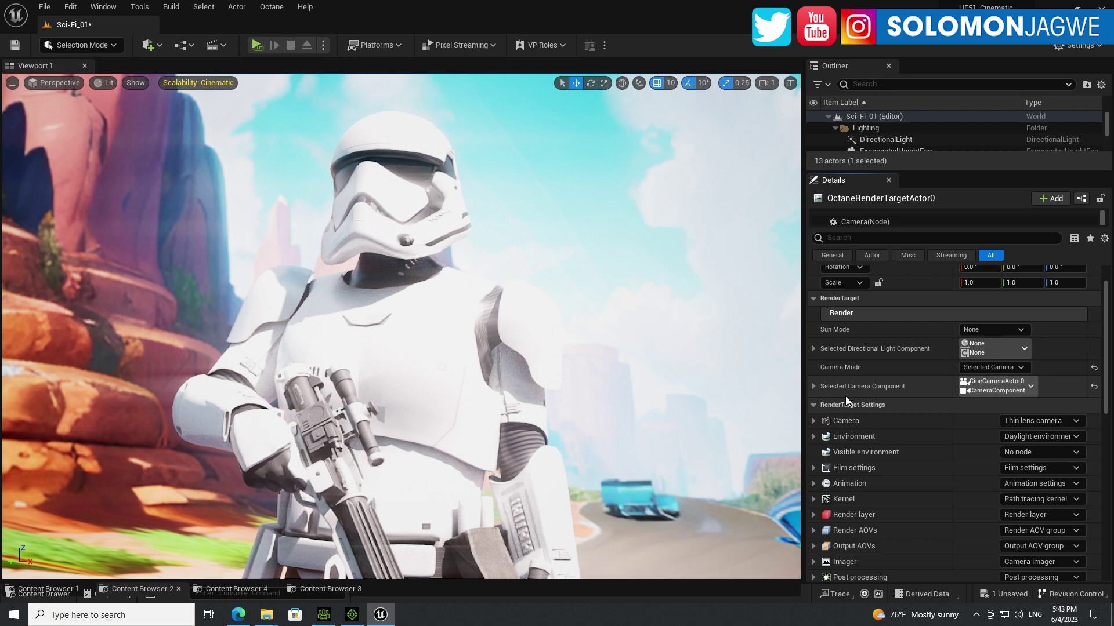
Look through CineCameraActor0 again and orbit it to frame the stormtrooper in front of the restaurant and blue car.
click(66, 82)
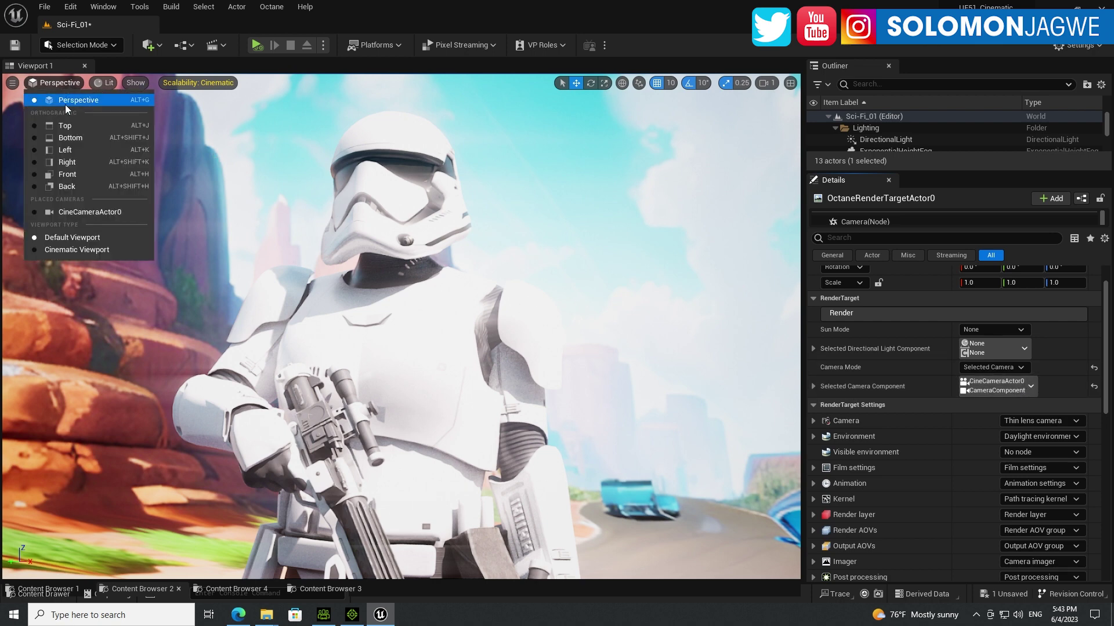
click(98, 212)
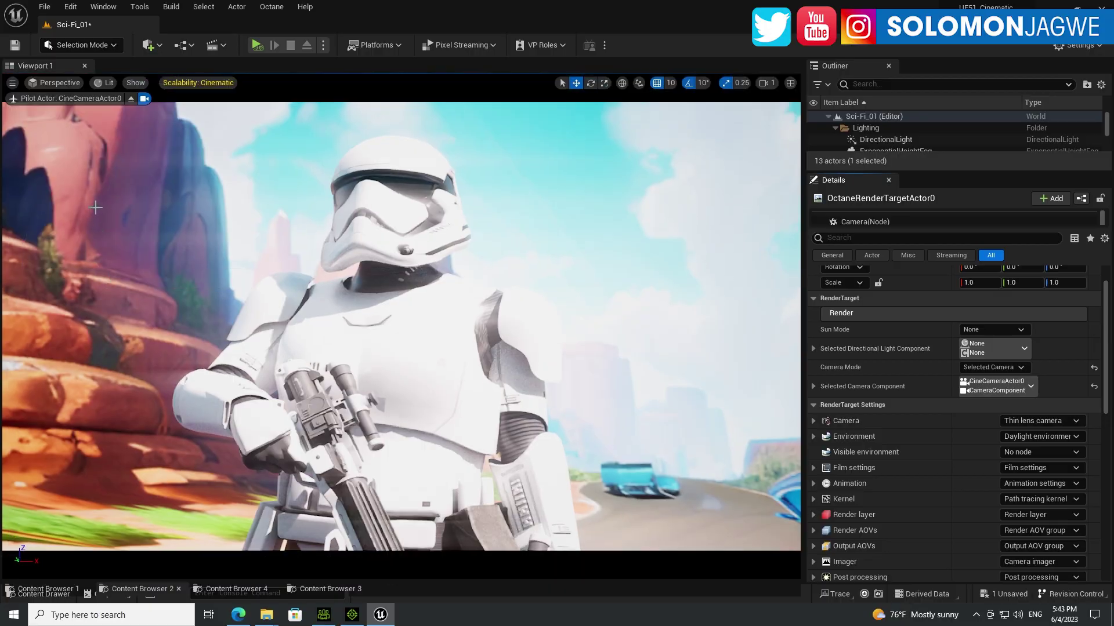
alt+drag(432, 297, 431, 298)
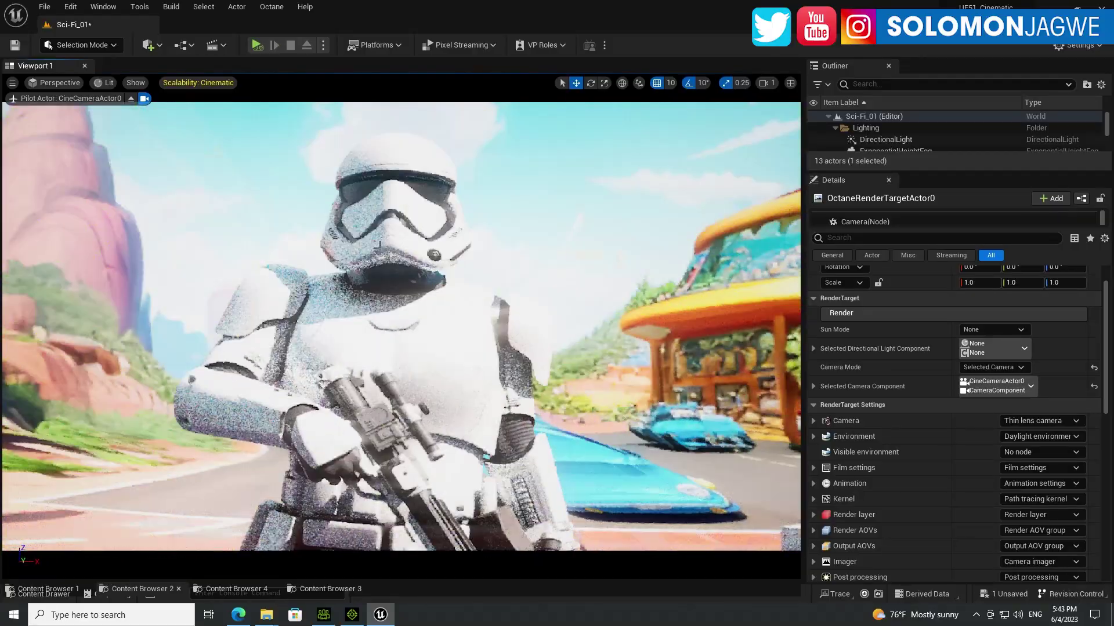
Turn off Octane's Unreal viewport rendering and interactive mode, and orbit the camera around the stormtrooper in the regular Unreal view.
click(271, 7)
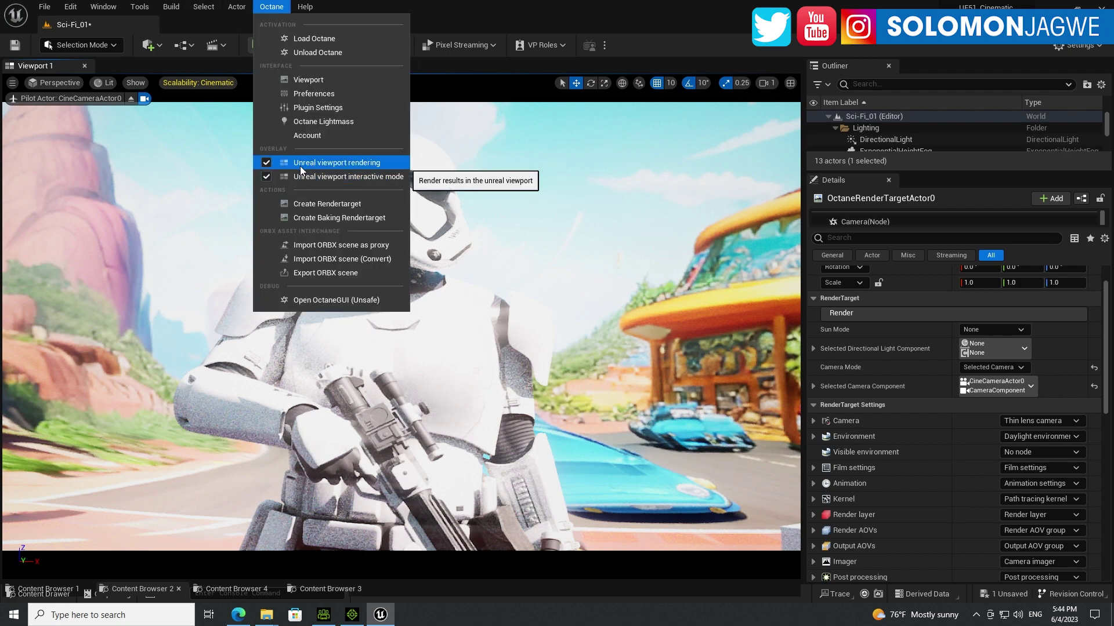
click(268, 176)
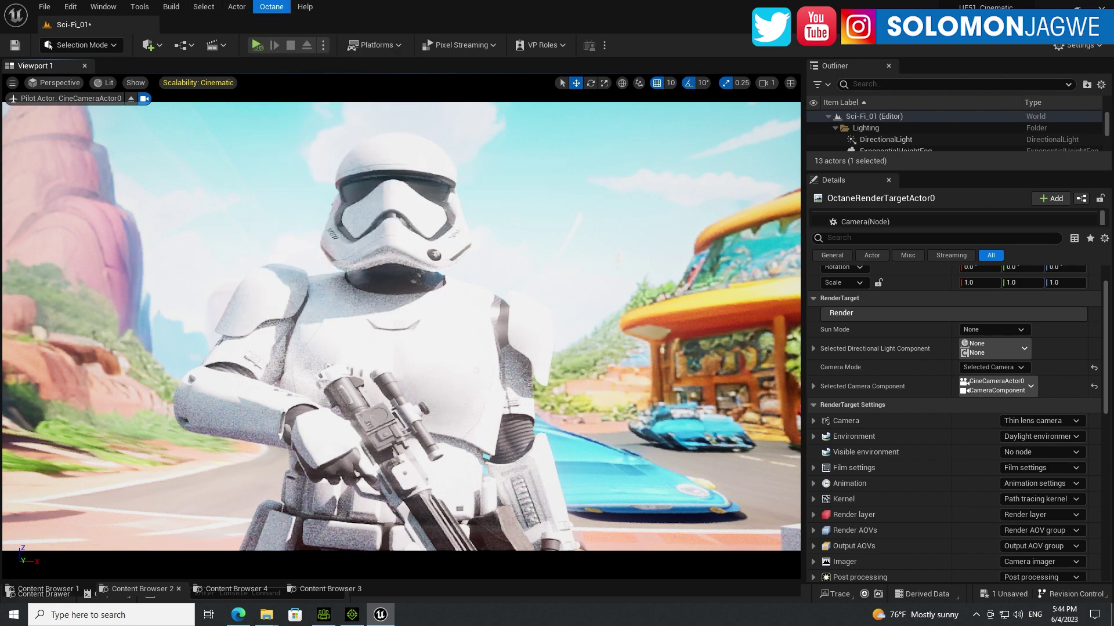
click(442, 195)
mouse_move(442, 194)
alt+mouse_down()
mouse_move(609, 188)
mouse_move(432, 196)
alt+mouse_up()
alt+drag(353, 299, 428, 303)
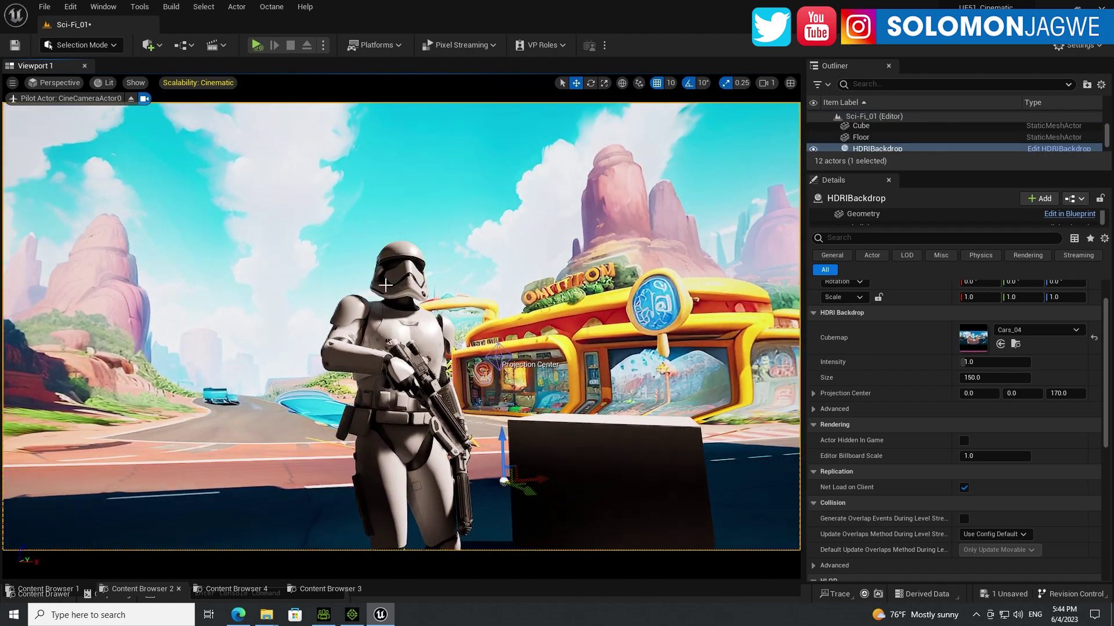
Review the viewport's view modes, including Lumen, and its show flags, and orbit the stormtrooper with nothing selected.
click(108, 85)
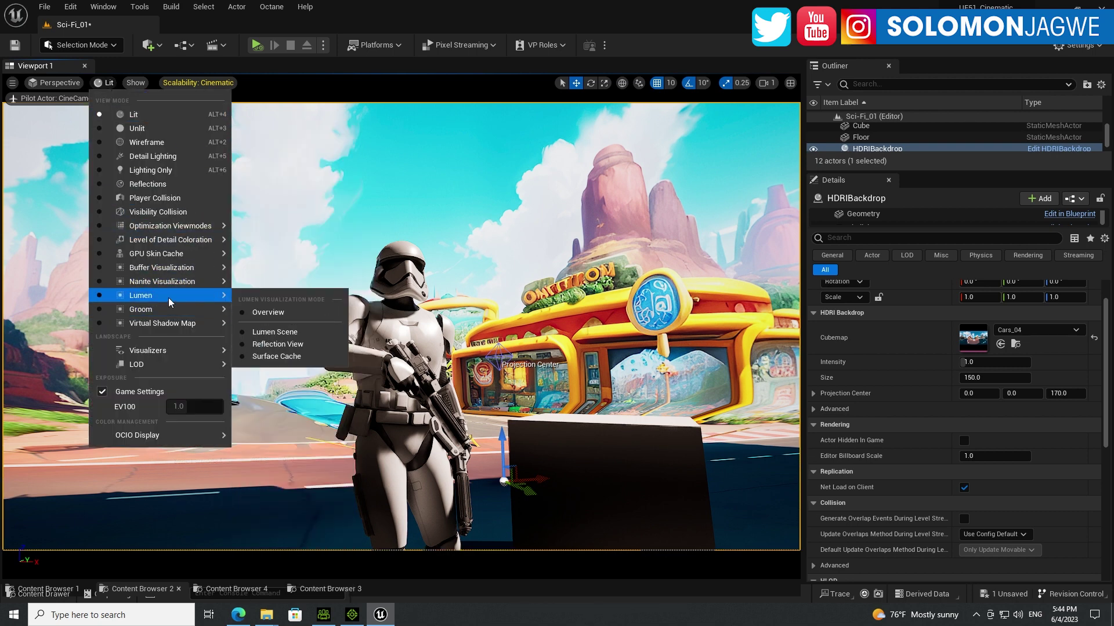
mouse_move(142, 284)
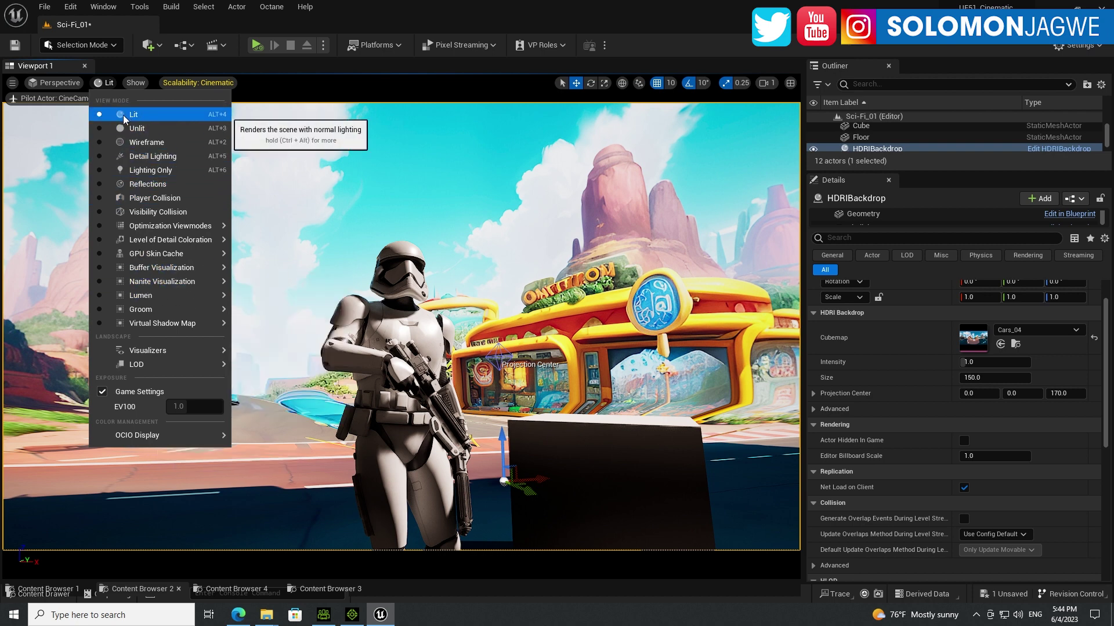
click(135, 83)
click(135, 82)
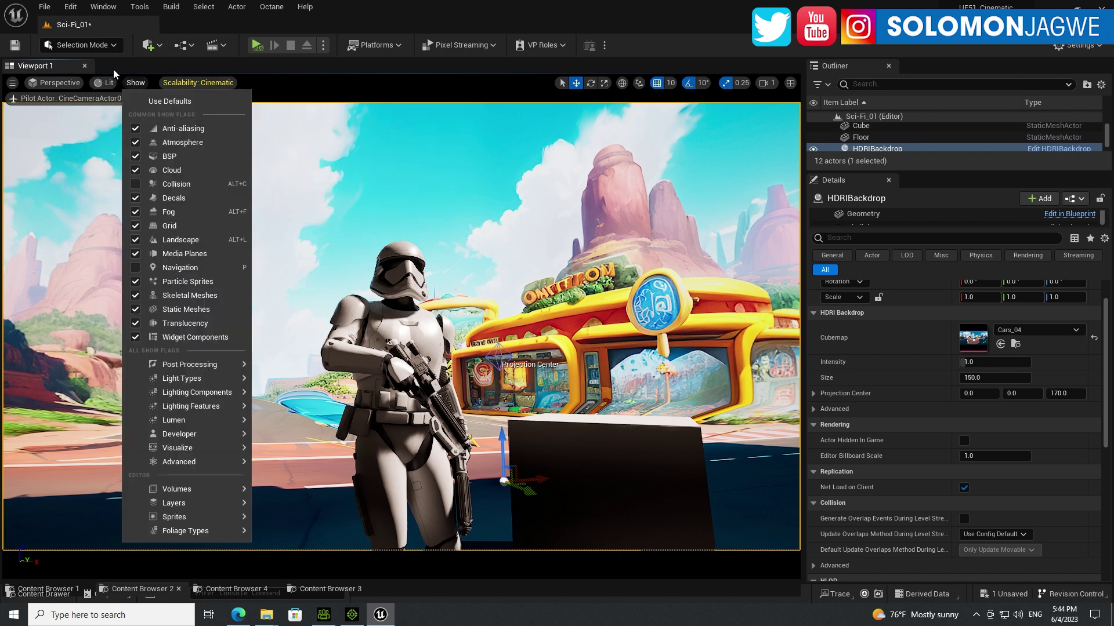
click(338, 102)
key(Escape)
alt+drag(412, 298, 493, 302)
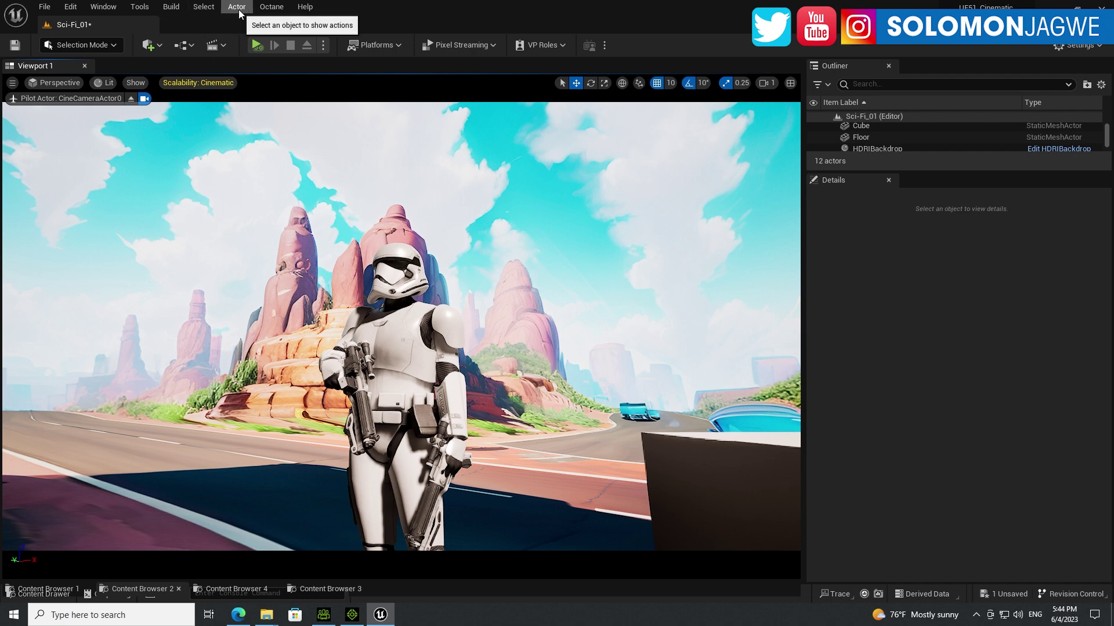
Check Octane's overlay options and the viewport's buffer visualization modes, and inspect the stormtrooper from several angles in Lit mode.
click(271, 8)
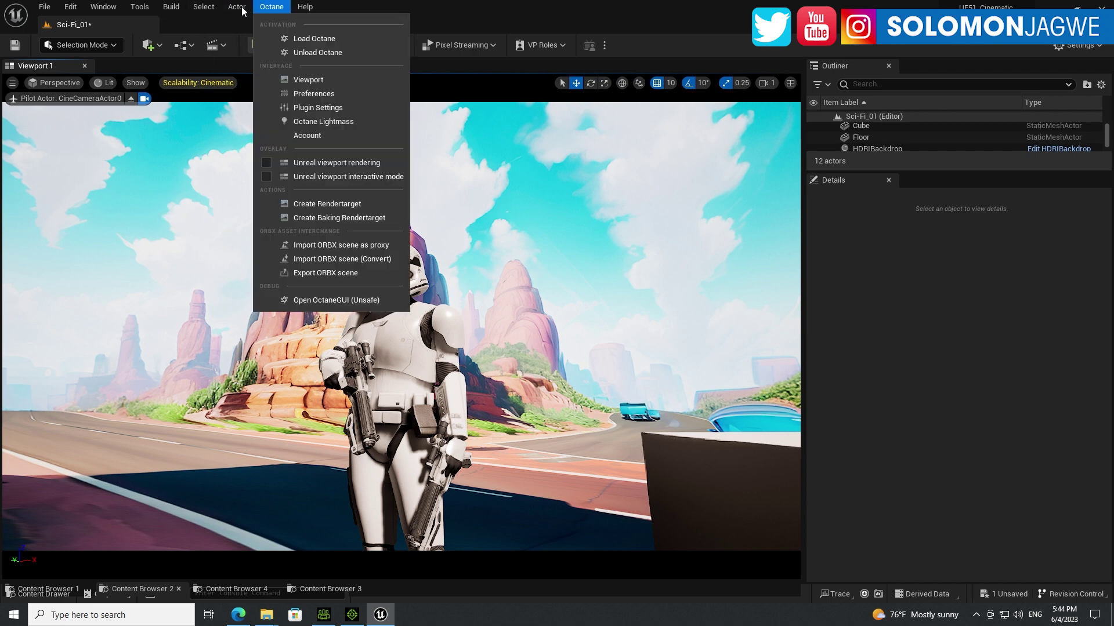
click(105, 84)
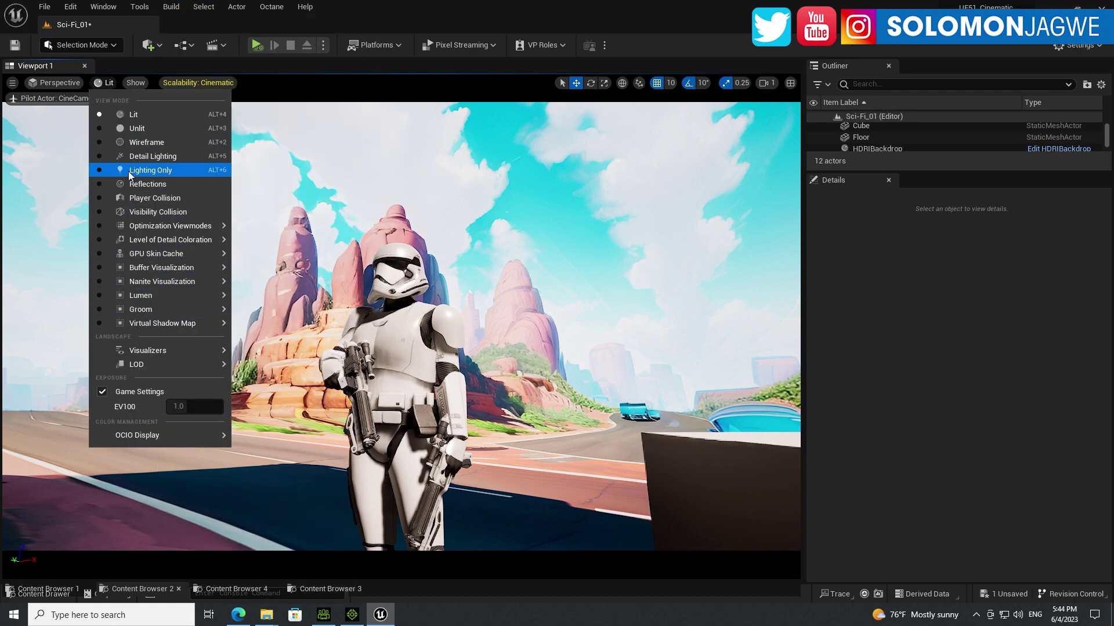
mouse_move(125, 259)
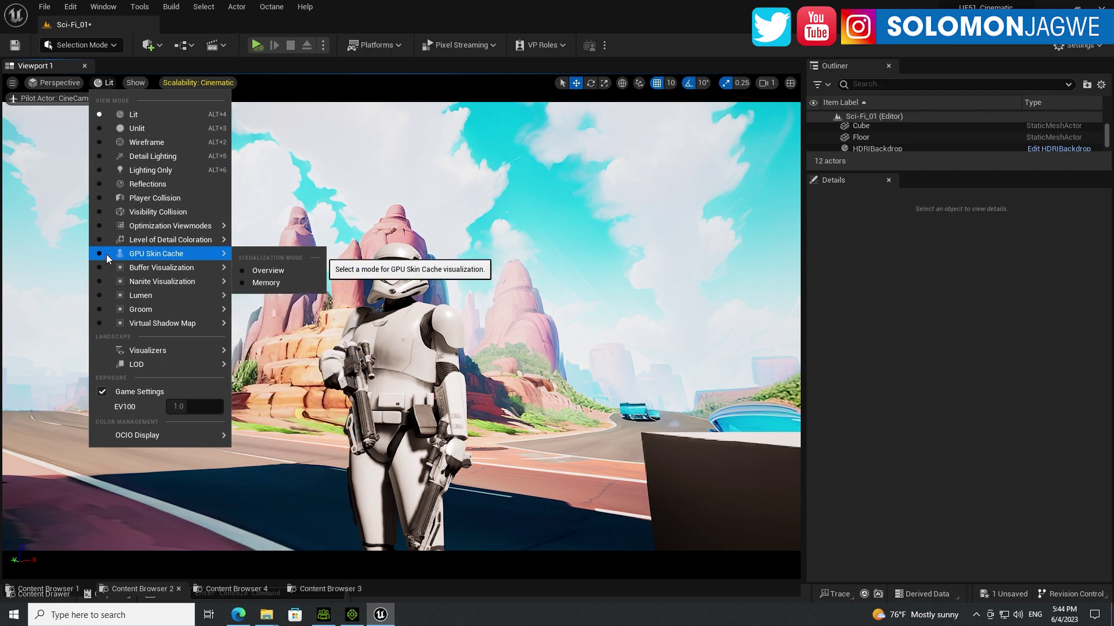
mouse_move(162, 268)
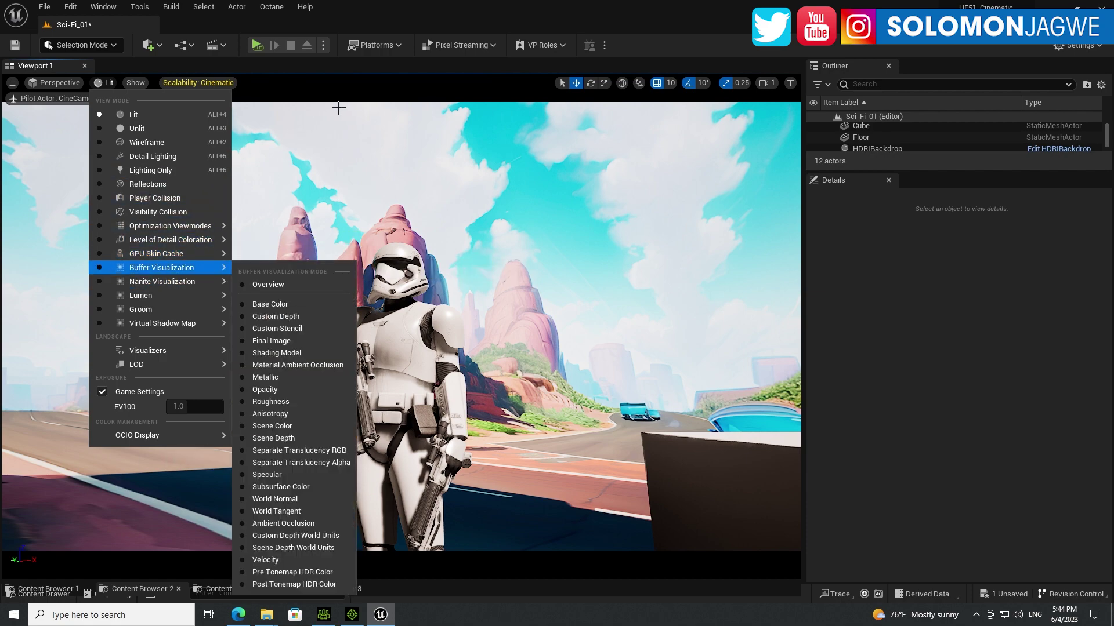
click(395, 301)
alt+drag(396, 302, 430, 299)
alt+middle_drag(429, 299, 403, 322)
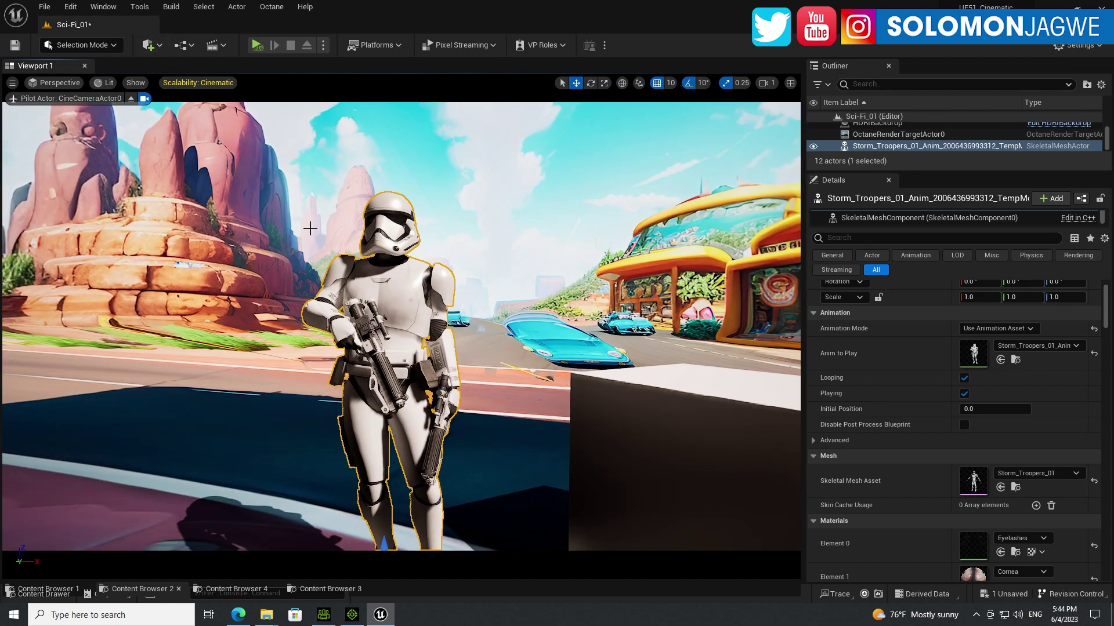
right_drag(379, 256, 377, 222)
Re-enable Octane rendering in the Unreal viewport and frame a close-up of the stormtrooper's helmet.
click(272, 7)
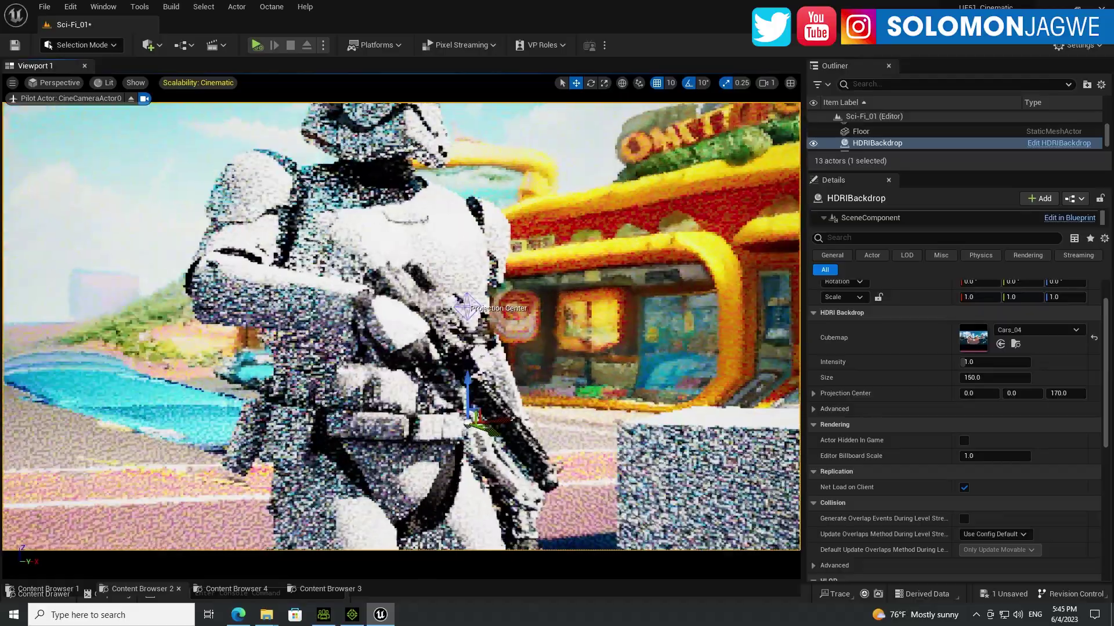
alt+drag(371, 226, 249, 223)
alt+drag(423, 216, 493, 209)
middle_drag(426, 212, 427, 145)
scroll(428, 211, up, 5)
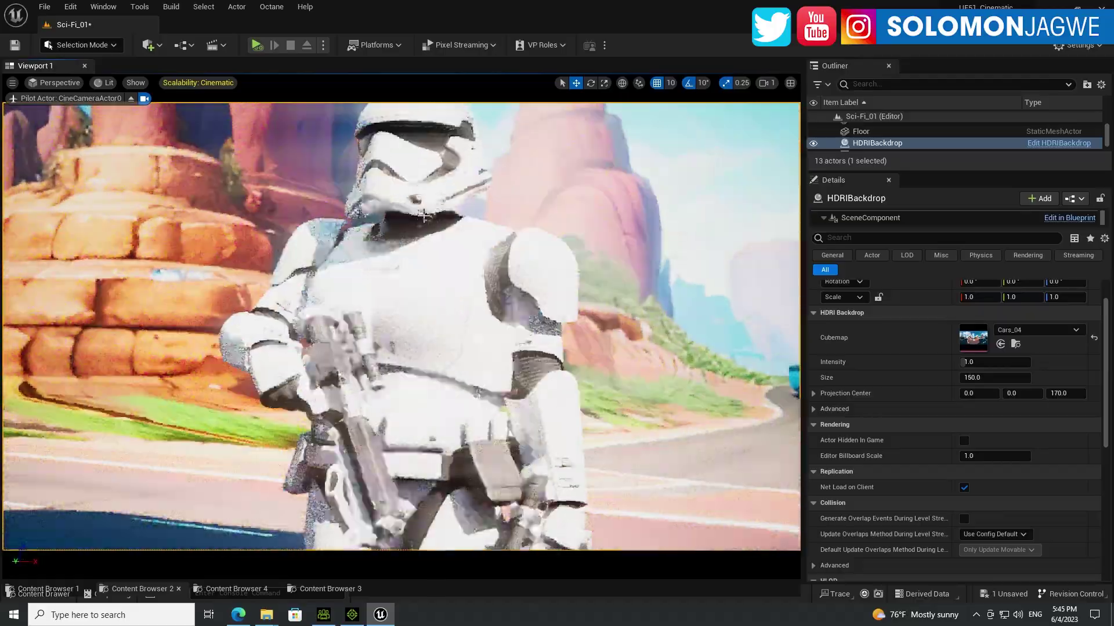
middle_drag(427, 211, 442, 193)
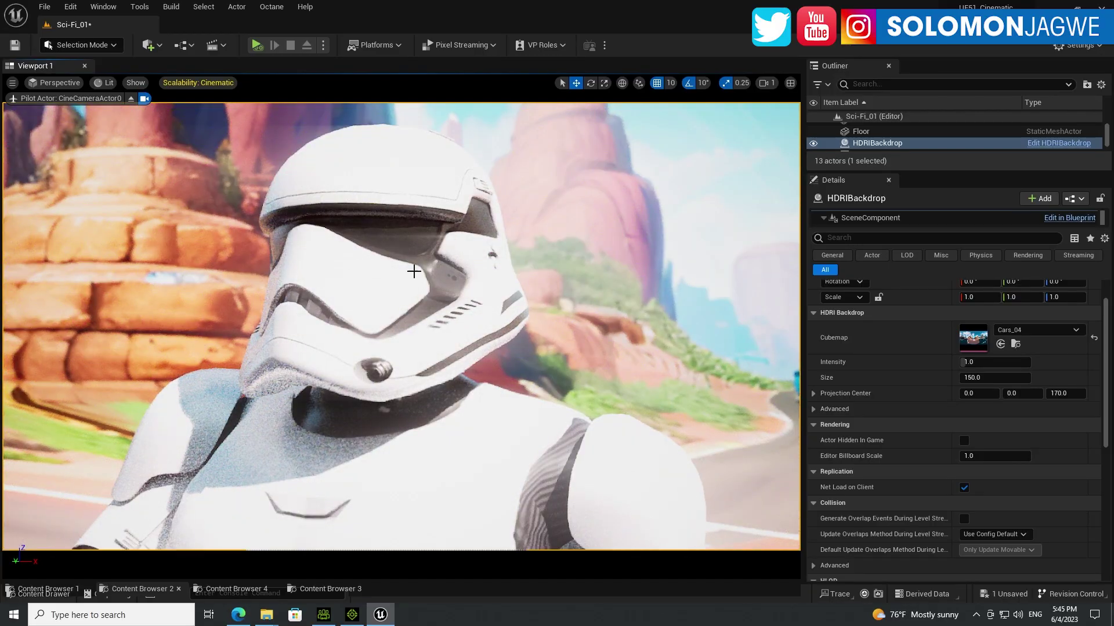
alt+drag(408, 290, 392, 291)
right_drag(386, 315, 376, 312)
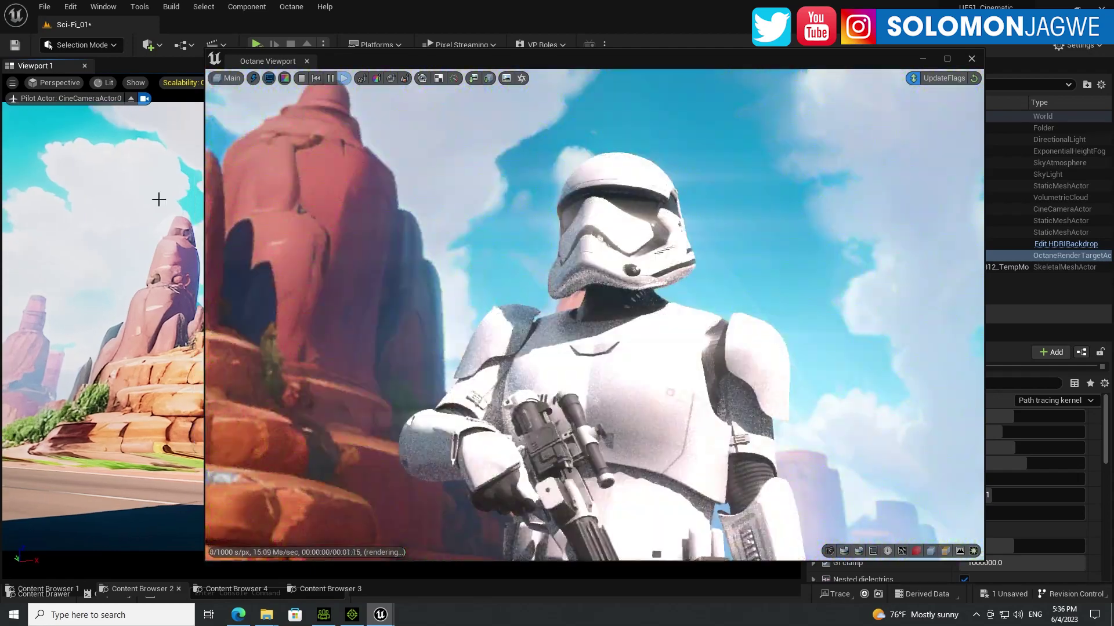
Shift the Octane Viewport window to uncover more of the Outliner and reframe the stormtrooper from a low angle against the sky.
drag(635, 55, 556, 57)
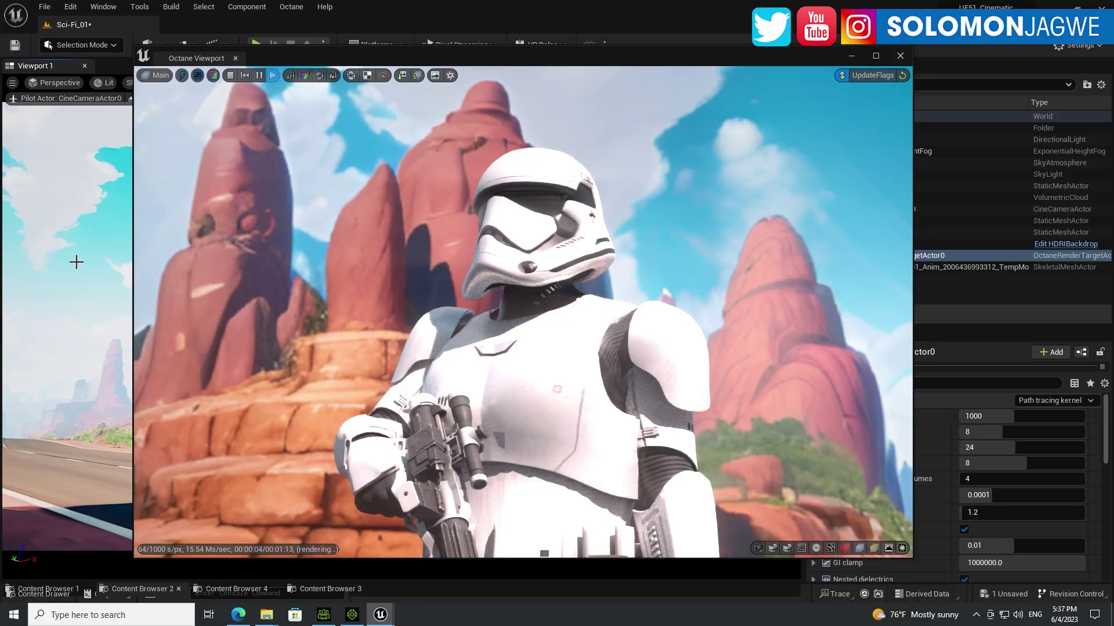
alt+drag(69, 216, 110, 218)
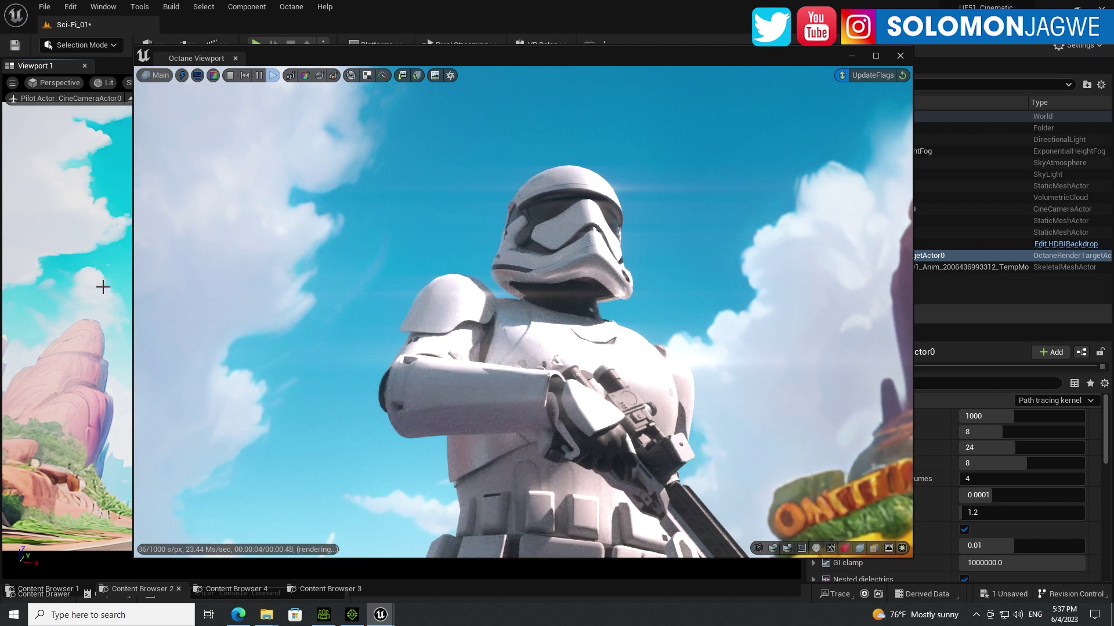
mouse_move(98, 284)
alt+mouse_down()
mouse_move(81, 285)
mouse_move(97, 285)
alt+mouse_up()
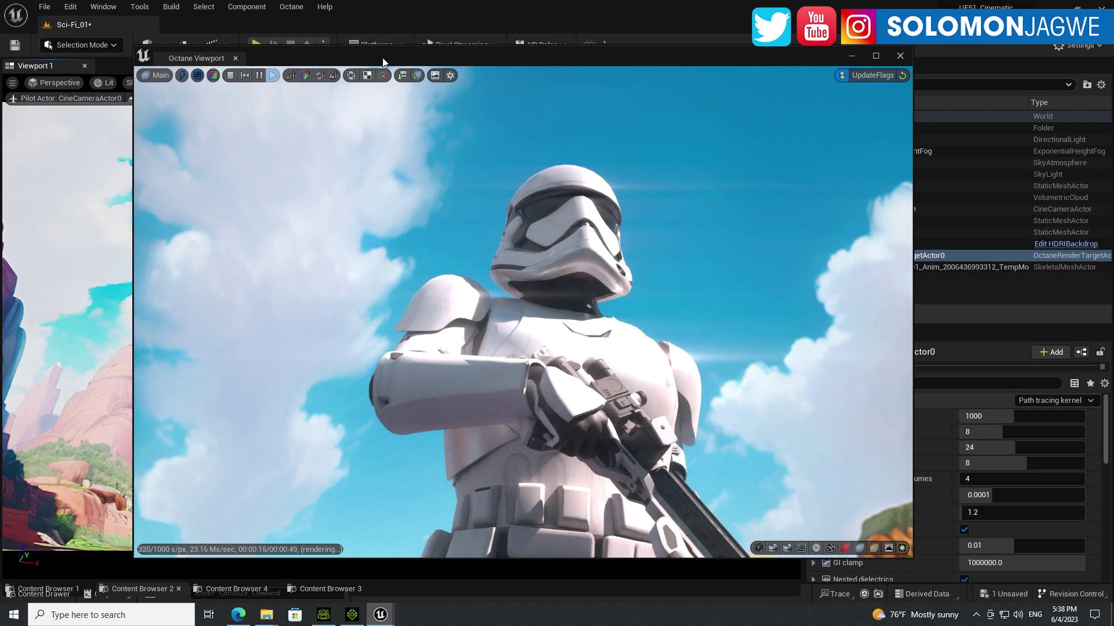
Move the Octane Viewport window clear of the level viewport's toolbar and check the available view modes.
drag(383, 61, 385, 130)
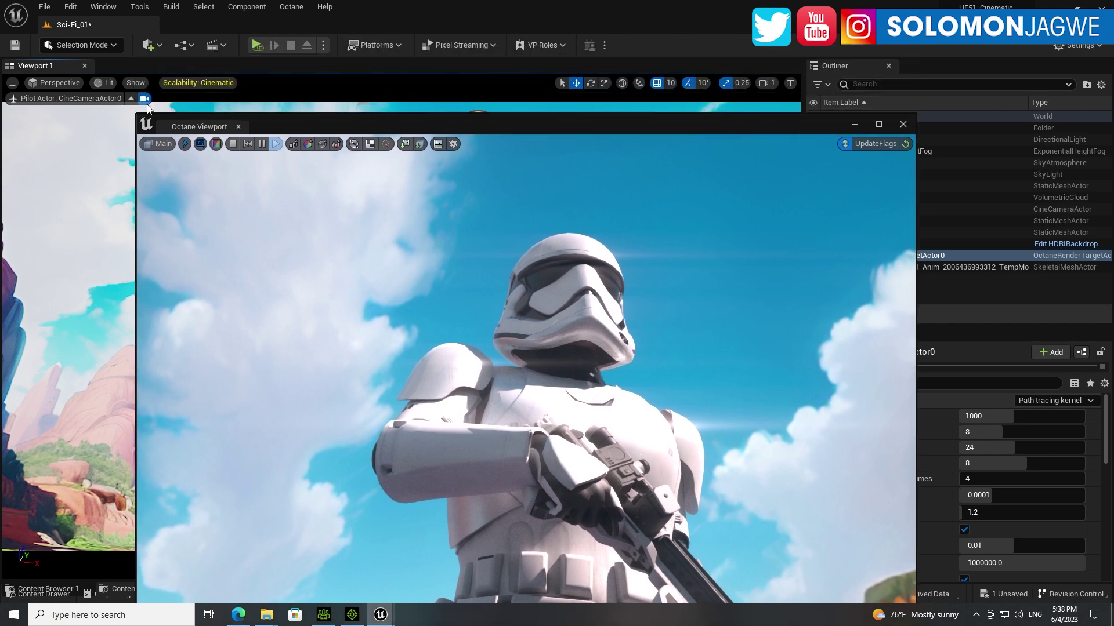
click(108, 83)
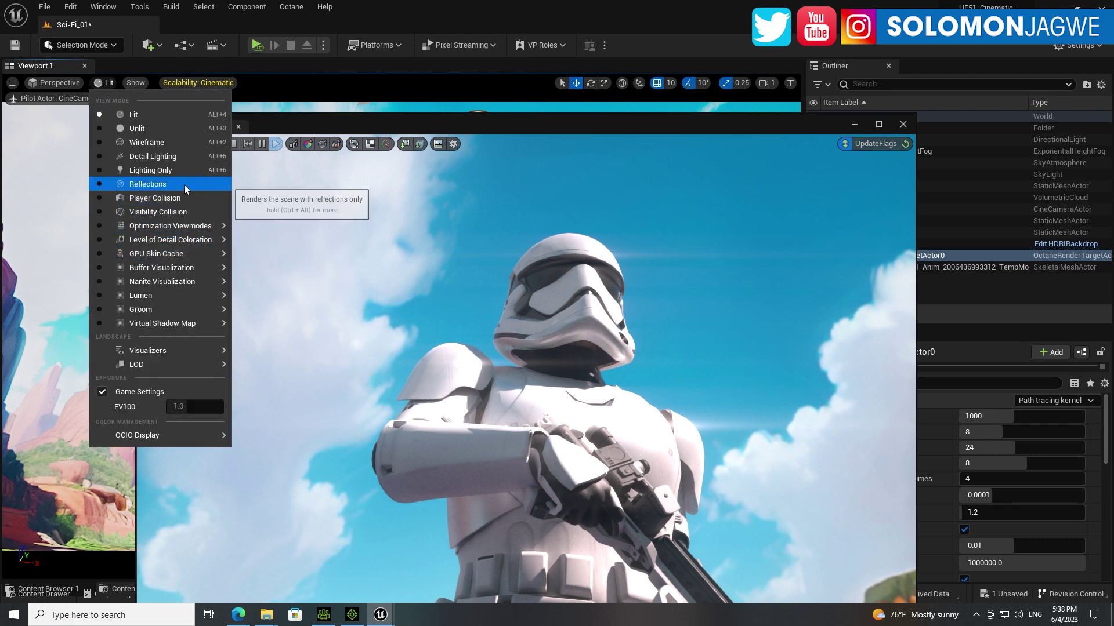
click(383, 120)
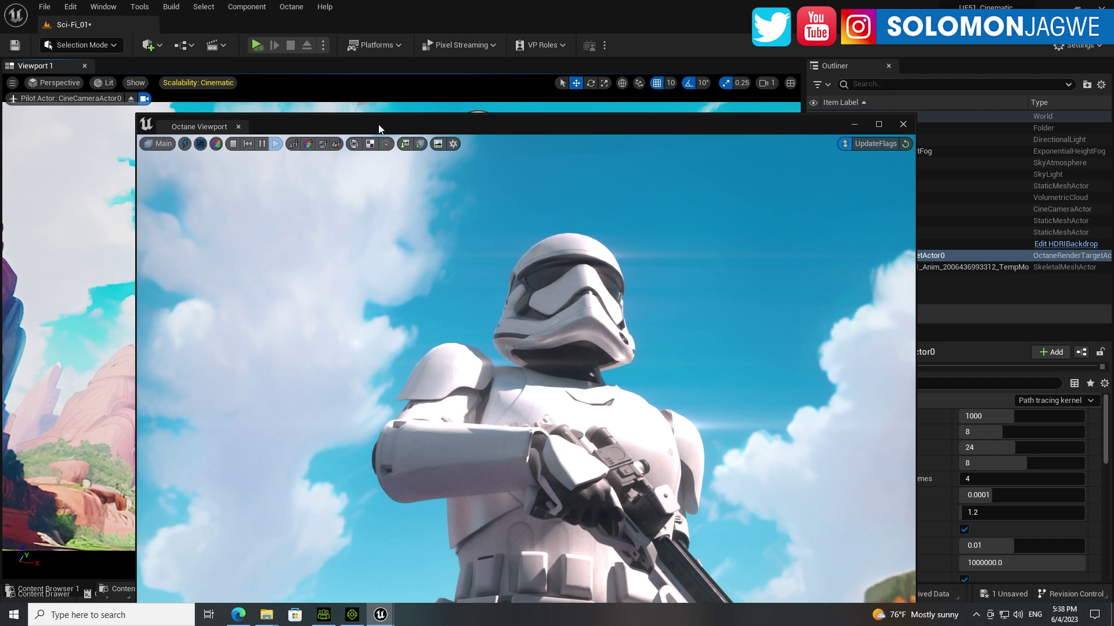
Reposition the Octane Viewport window so the kernel settings stay uncovered, and slightly orbit the camera to refresh the stormtrooper render.
drag(379, 123, 391, 85)
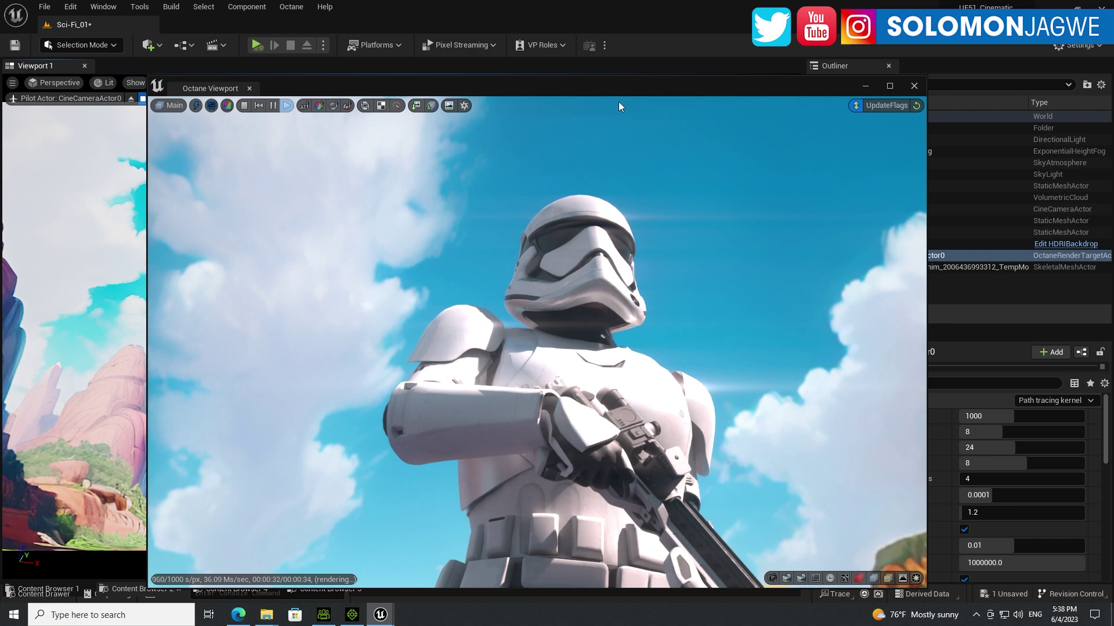
drag(632, 87, 517, 54)
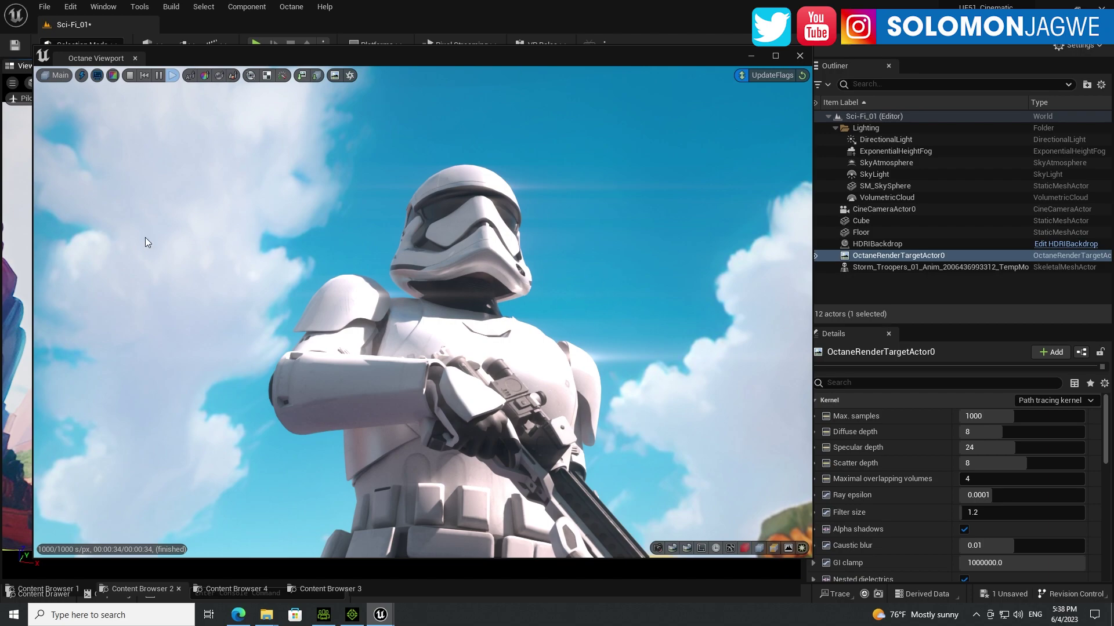
right_drag(17, 237, 21, 237)
mouse_move(21, 237)
alt+mouse_down()
mouse_move(44, 237)
mouse_move(15, 238)
alt+mouse_up()
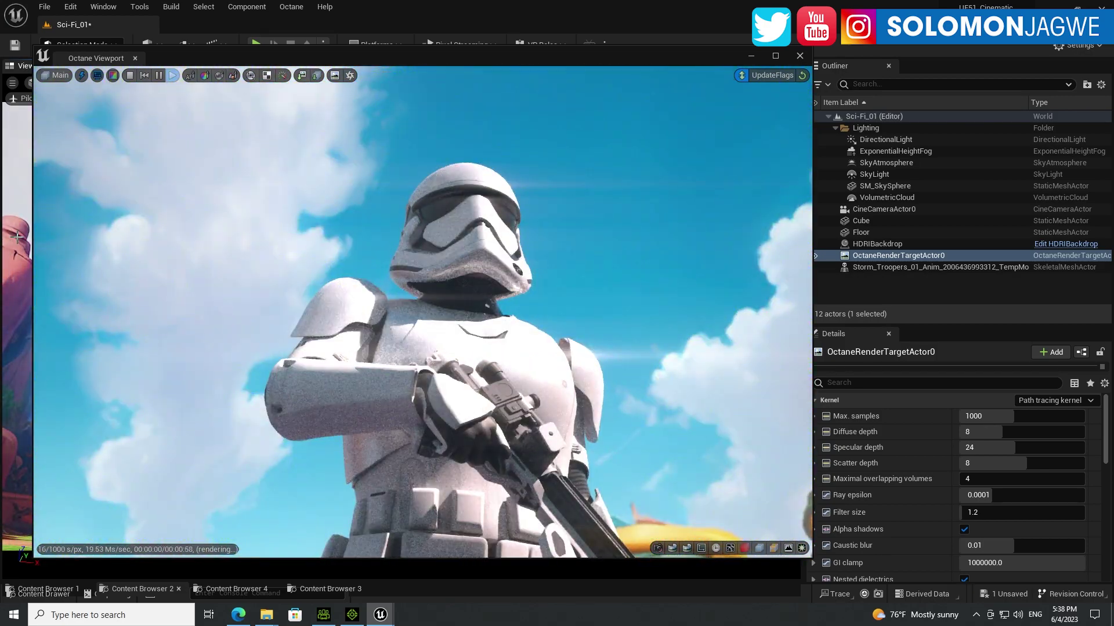